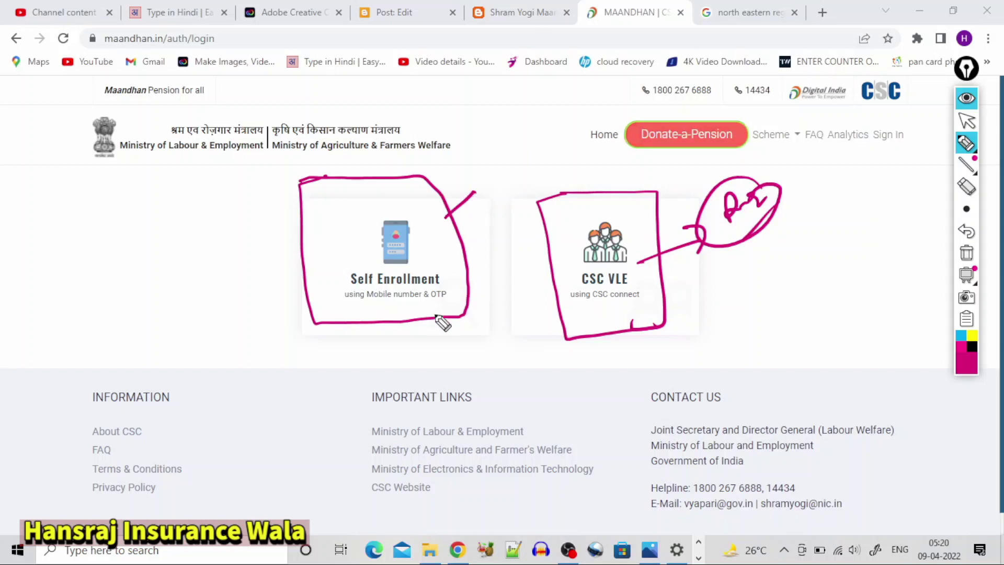
# Mark the Self Enrollment and CSC VLE options with ticks and draw an arrow pointing to Self Enrollment
pyautogui.moveTo(413, 313); pyautogui.dragTo(466, 271)
pyautogui.moveTo(637, 313); pyautogui.dragTo(680, 284)
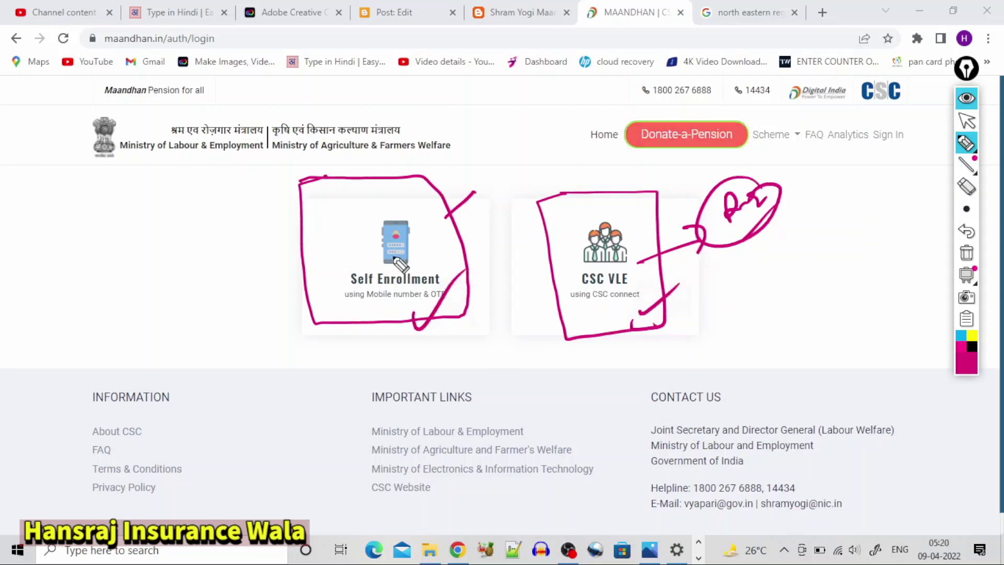
pyautogui.moveTo(272, 284); pyautogui.dragTo(343, 267)
pyautogui.moveTo(331, 256); pyautogui.dragTo(347, 271)
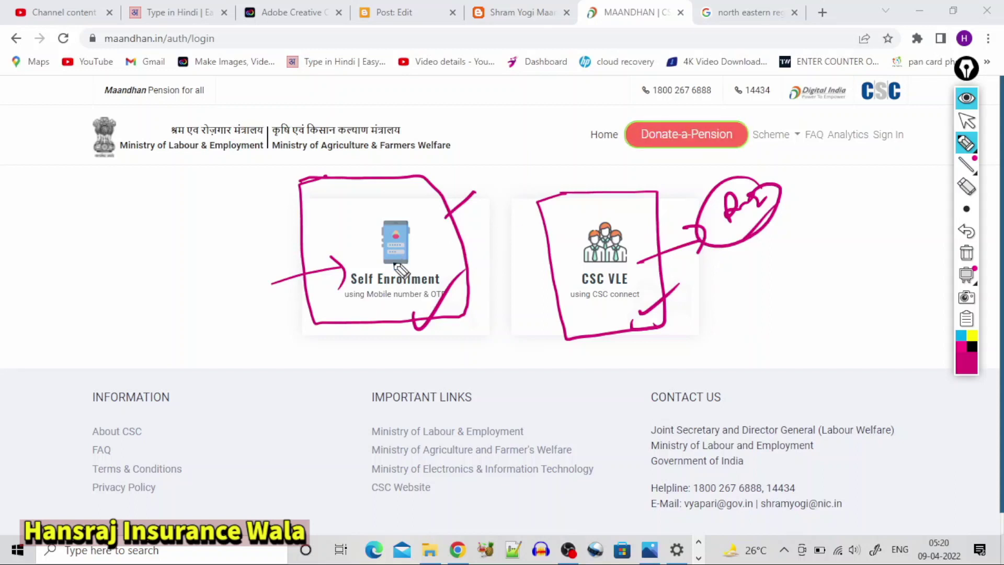
# Clear all on-screen annotations and open the Self Enrollment mobile login
pyautogui.click(966, 255)
pyautogui.click(966, 120)
pyautogui.click(415, 271)
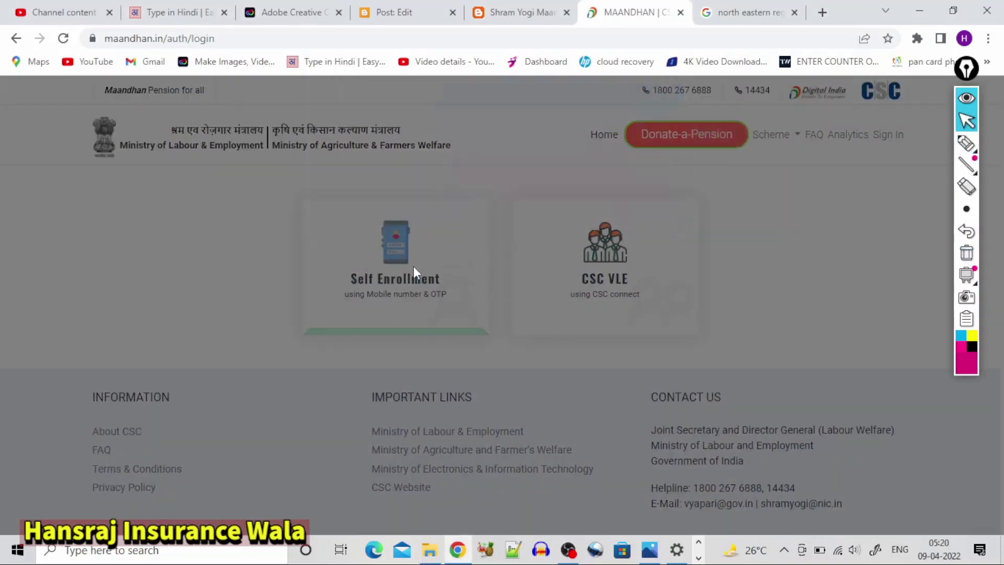
# Sign in with the mobile number and the one-time password sent to it, submitting the code again to reach the dashboard
pyautogui.click(434, 184)
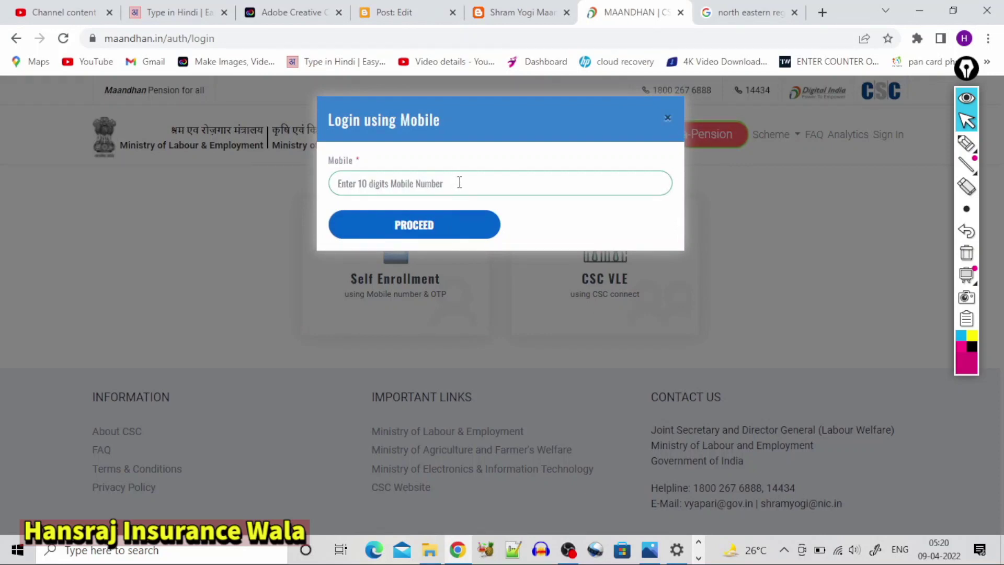
pyautogui.click(453, 229)
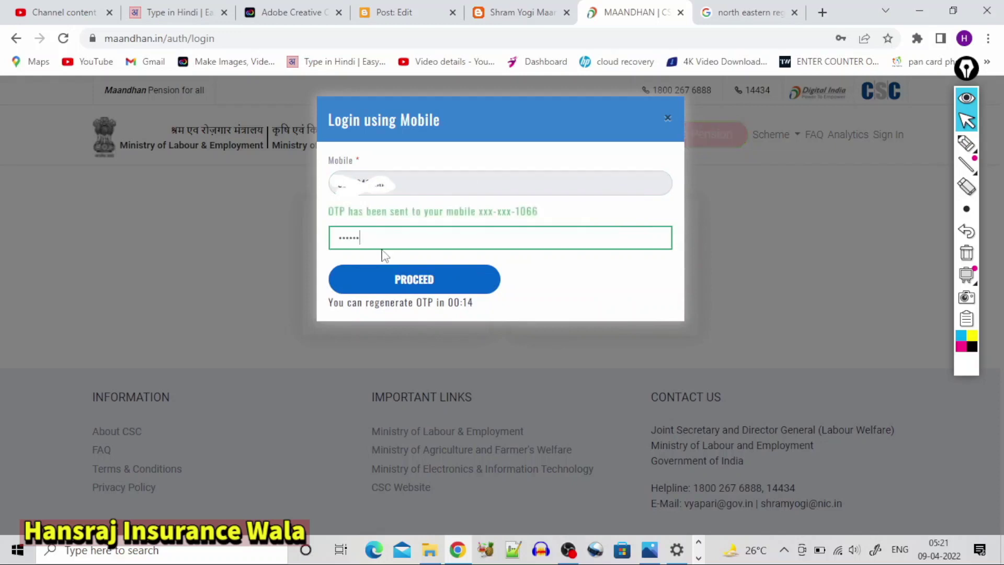
pyautogui.click(440, 281)
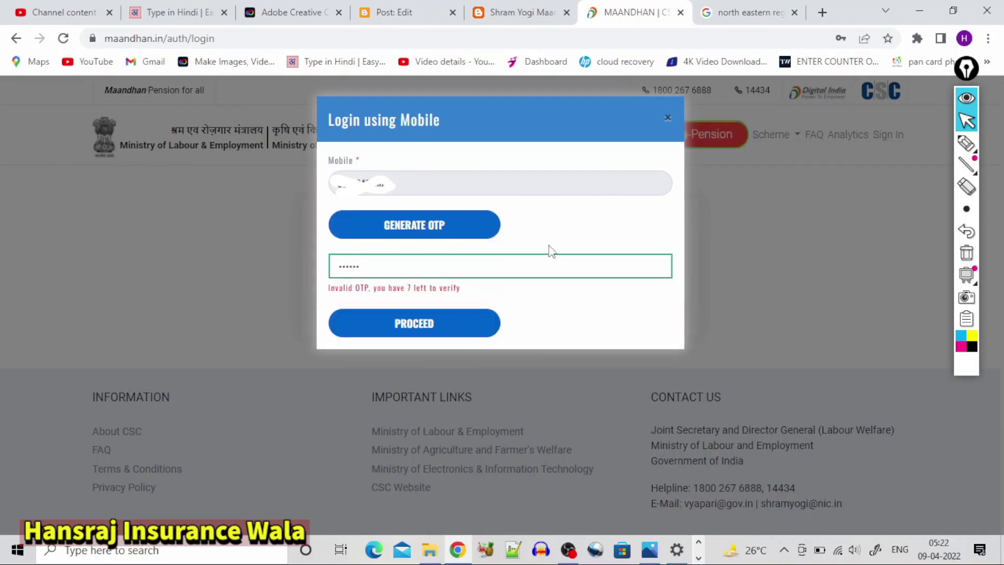
pyautogui.click(478, 323)
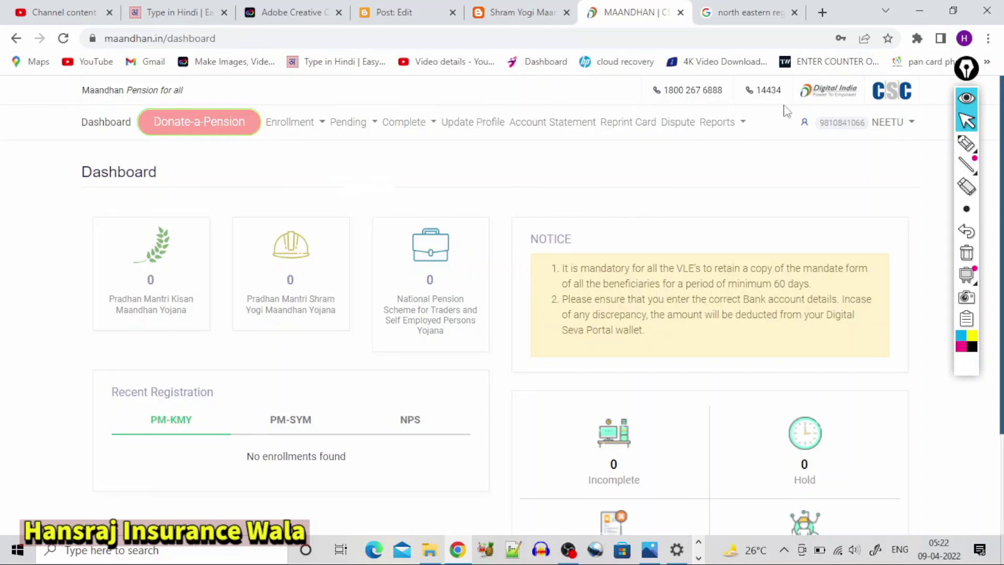
# Set the annotation pen to magenta and circle the Enrollment entry with an arrow pointing to it
pyautogui.moveTo(967, 152)
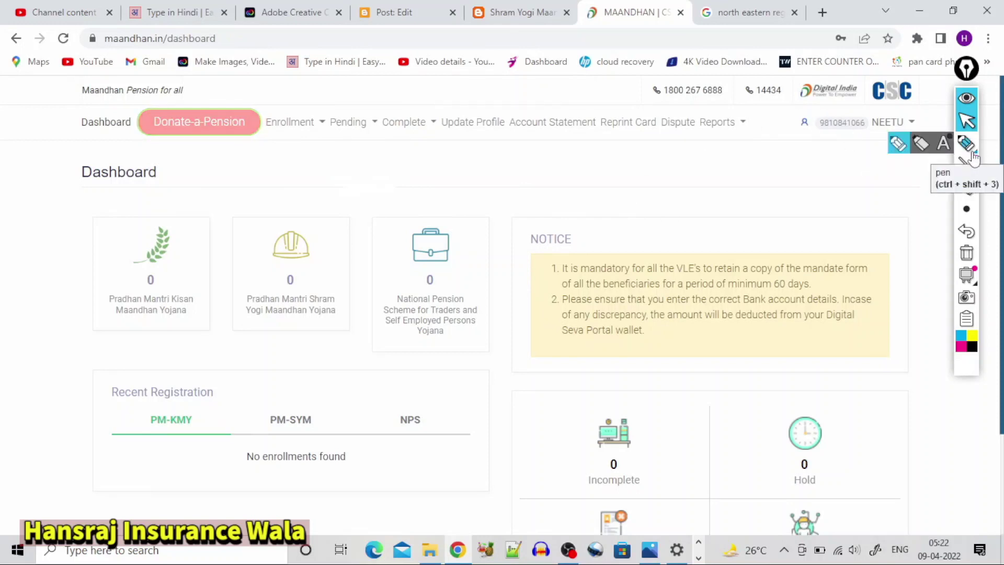
pyautogui.click(971, 145)
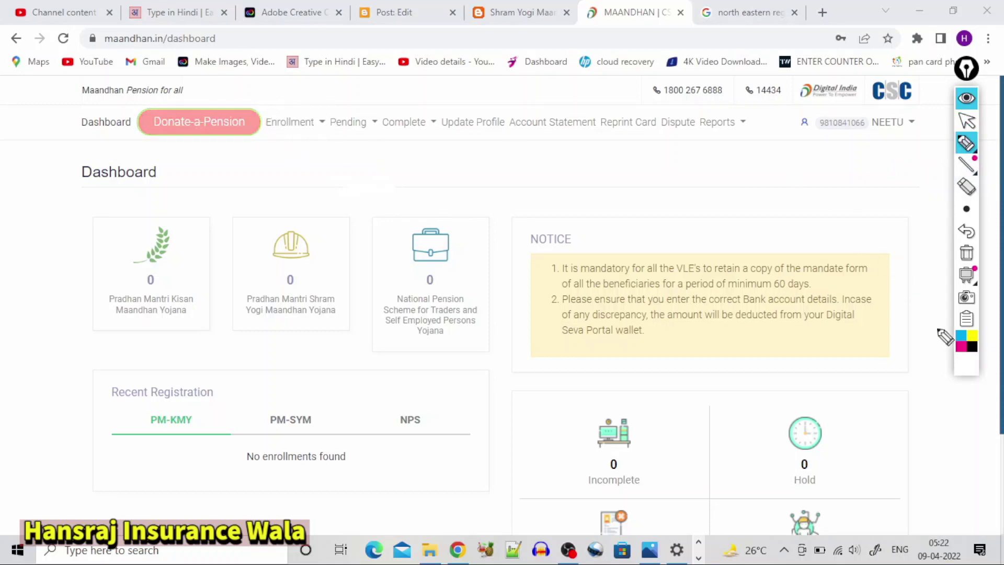
pyautogui.click(969, 367)
pyautogui.click(938, 284)
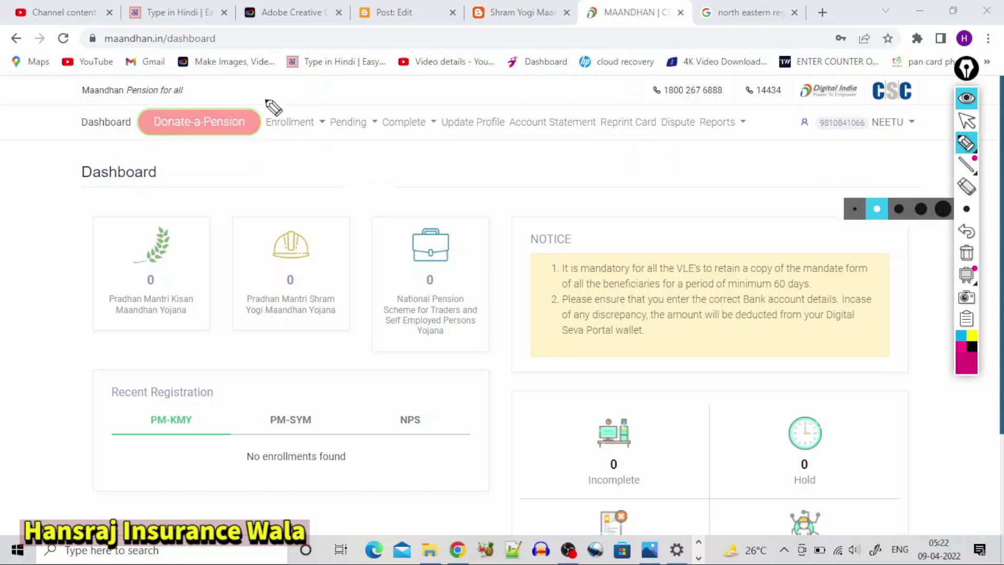
pyautogui.moveTo(263, 101)
pyautogui.mouseDown()
pyautogui.moveTo(317, 96)
pyautogui.moveTo(315, 152)
pyautogui.moveTo(347, 167)
pyautogui.moveTo(330, 137)
pyautogui.mouseUp()
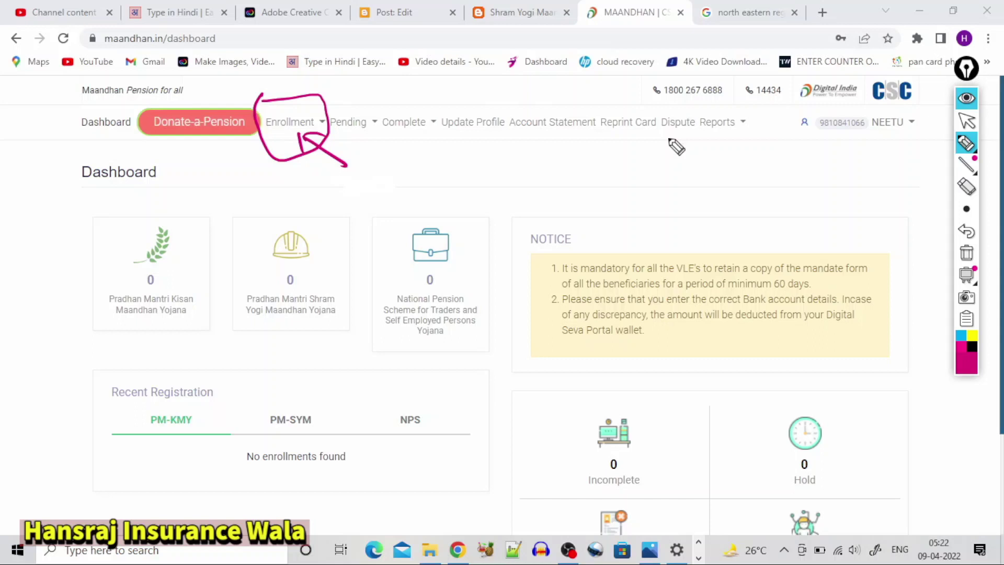
pyautogui.click(967, 121)
# Outline Pradhan Mantri Shram Yogi Maandhan Yojana among the enrollment schemes and open its beneficiary enrollment form
pyautogui.click(314, 125)
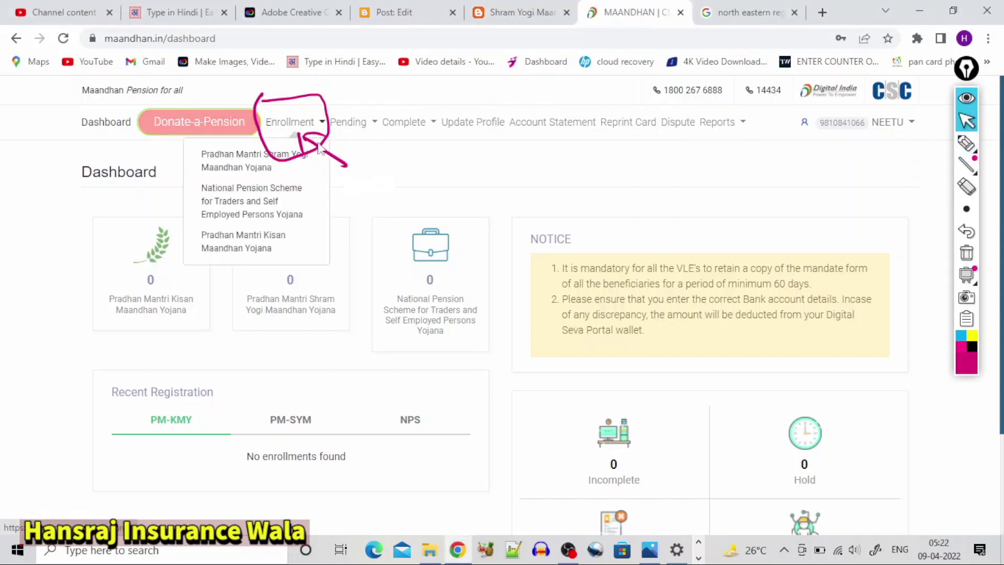
pyautogui.click(967, 143)
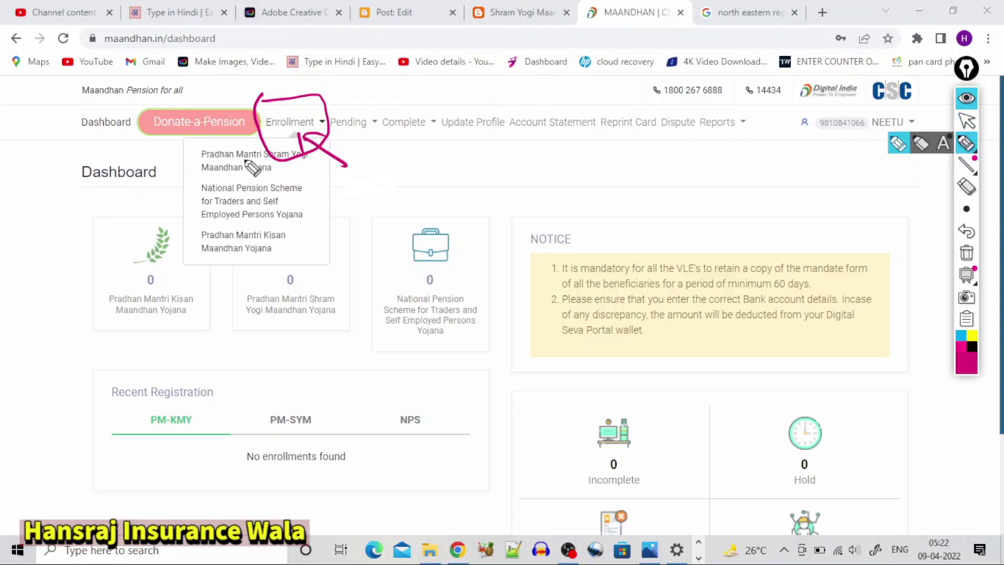
pyautogui.moveTo(212, 136)
pyautogui.mouseDown()
pyautogui.moveTo(195, 177)
pyautogui.moveTo(236, 175)
pyautogui.mouseUp()
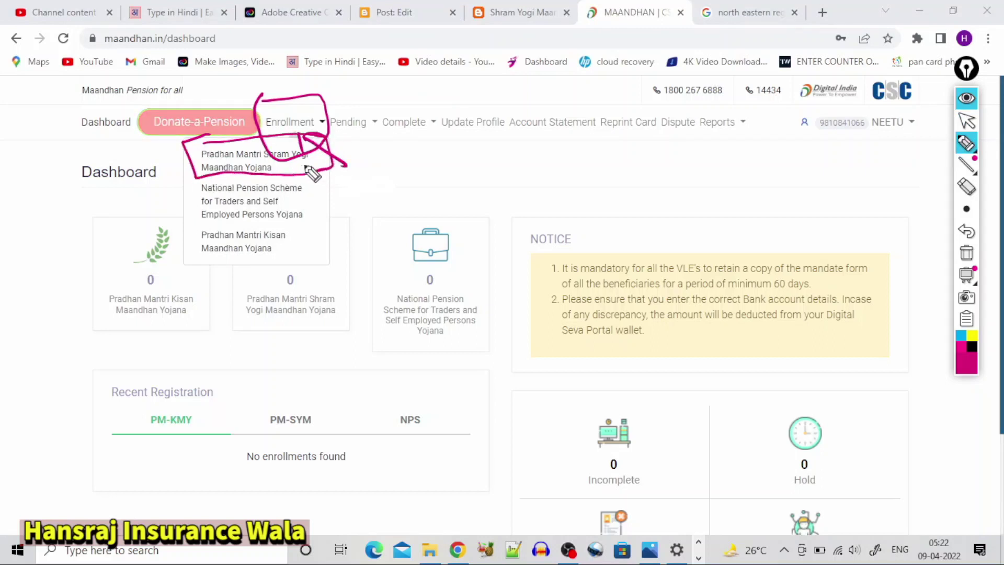
pyautogui.moveTo(314, 164); pyautogui.dragTo(364, 144)
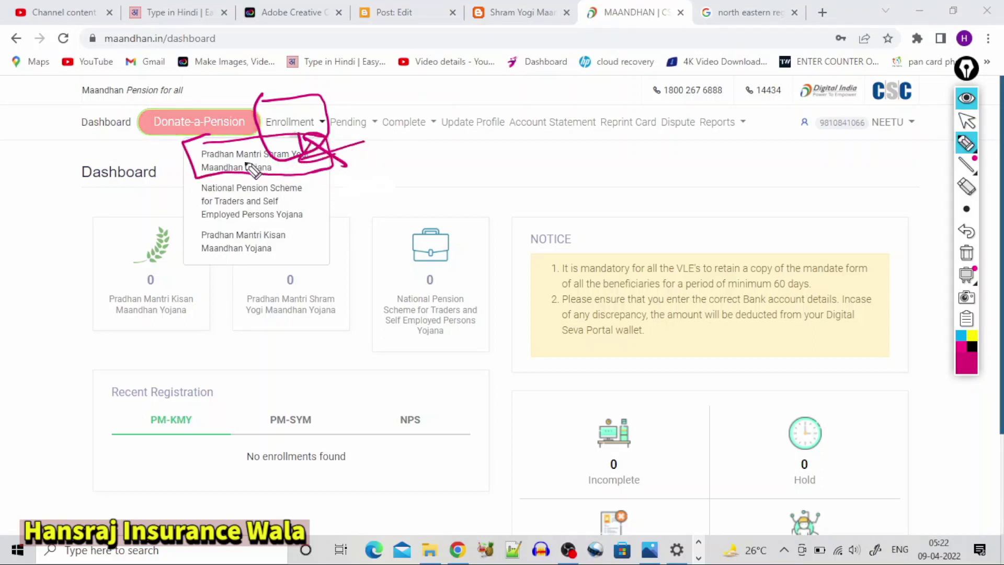
pyautogui.click(967, 121)
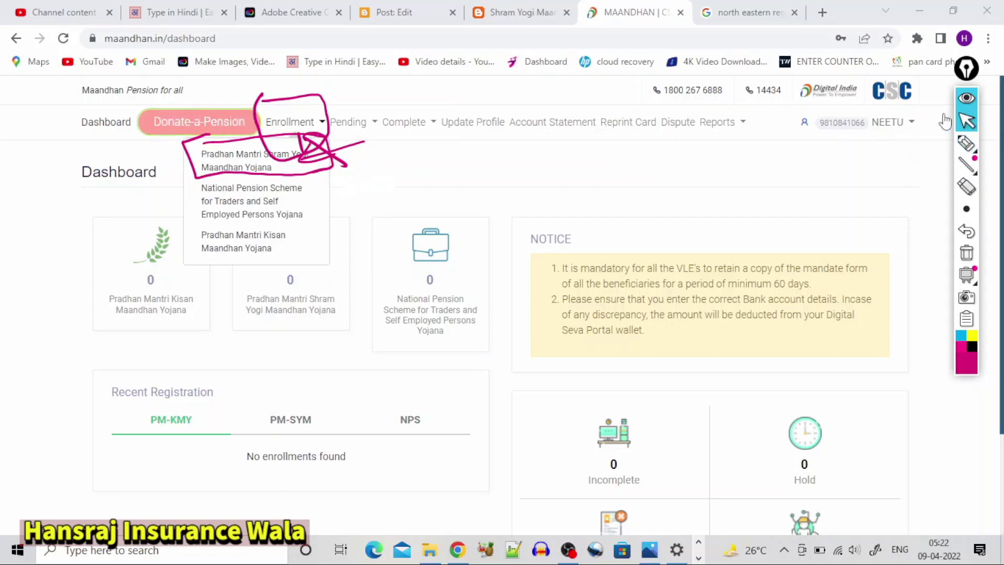
pyautogui.click(236, 160)
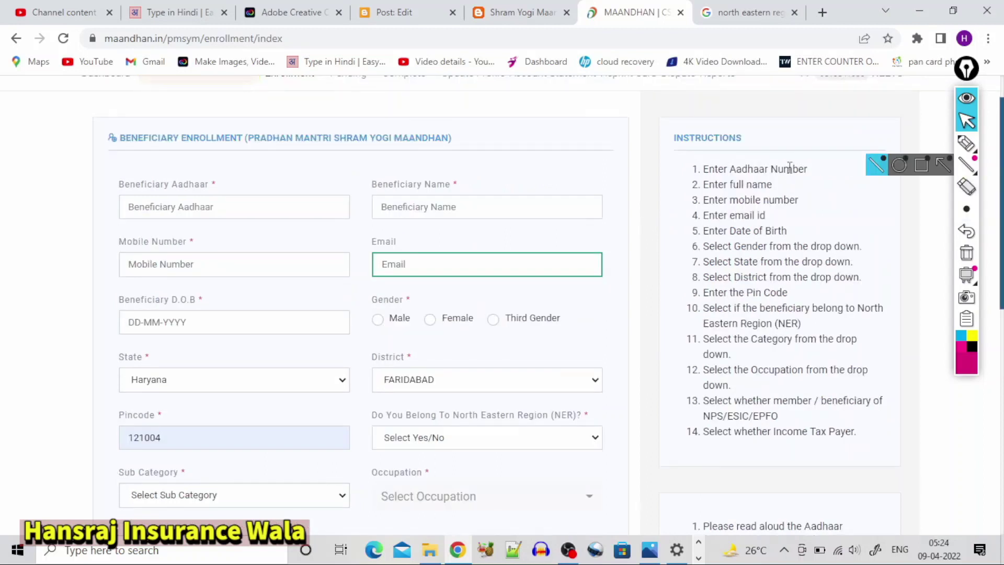
# Tick the Beneficiary Aadhaar, Beneficiary Name, Mobile Number and Email fields with the pen, and bracket the Mobile Number field
pyautogui.click(966, 143)
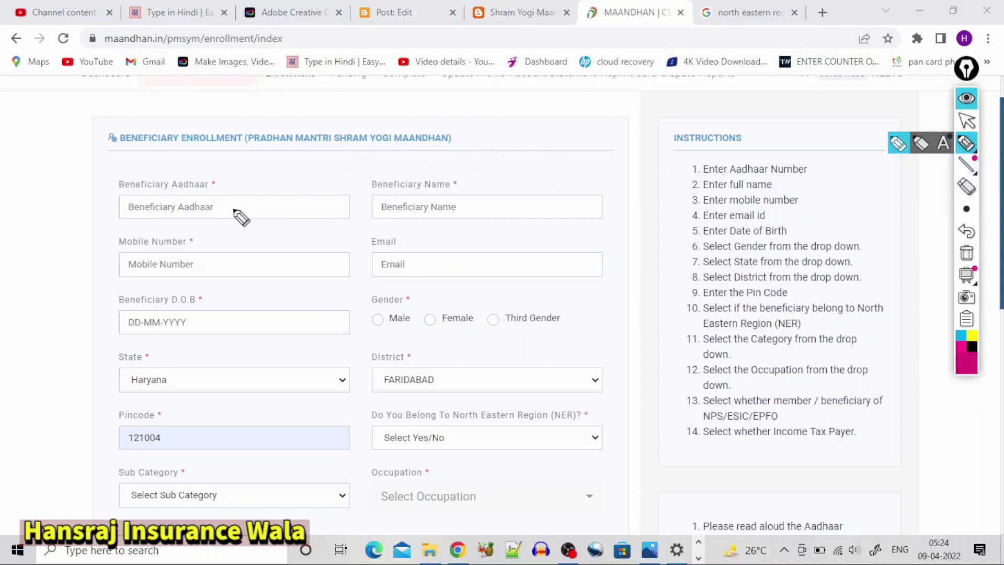
pyautogui.moveTo(221, 211); pyautogui.dragTo(244, 203)
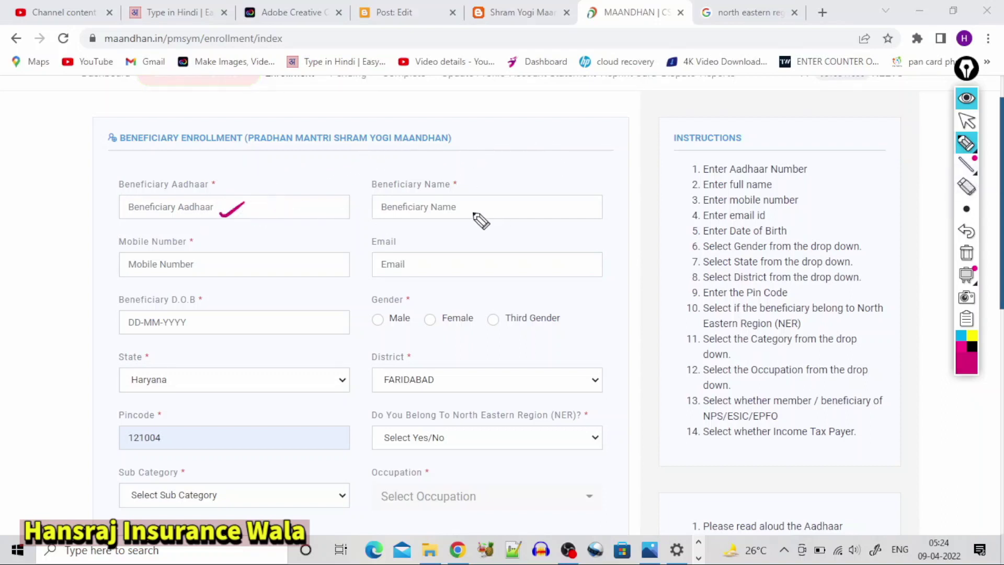
pyautogui.moveTo(462, 211); pyautogui.dragTo(480, 205)
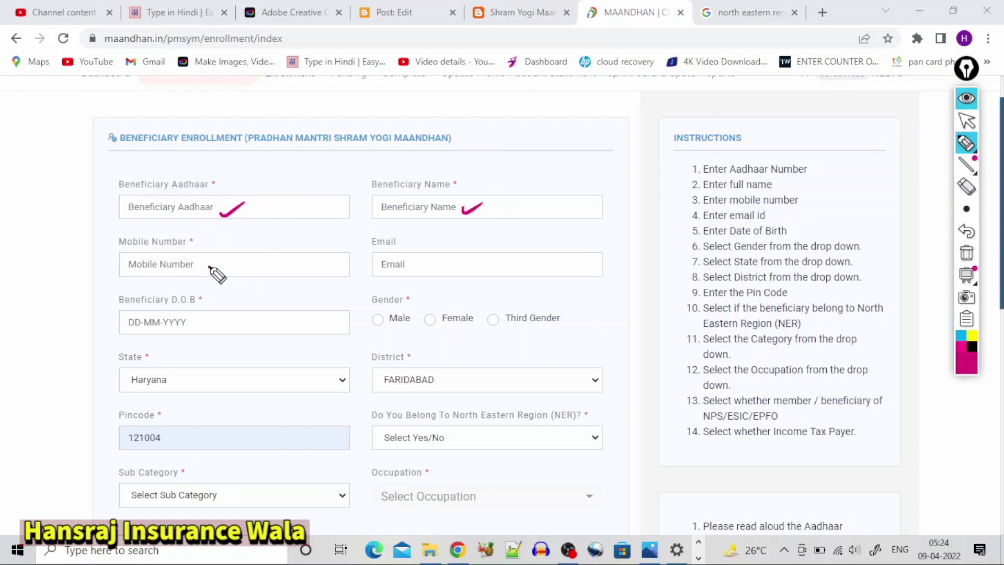
pyautogui.moveTo(210, 267); pyautogui.dragTo(229, 256)
pyautogui.moveTo(417, 266); pyautogui.dragTo(433, 258)
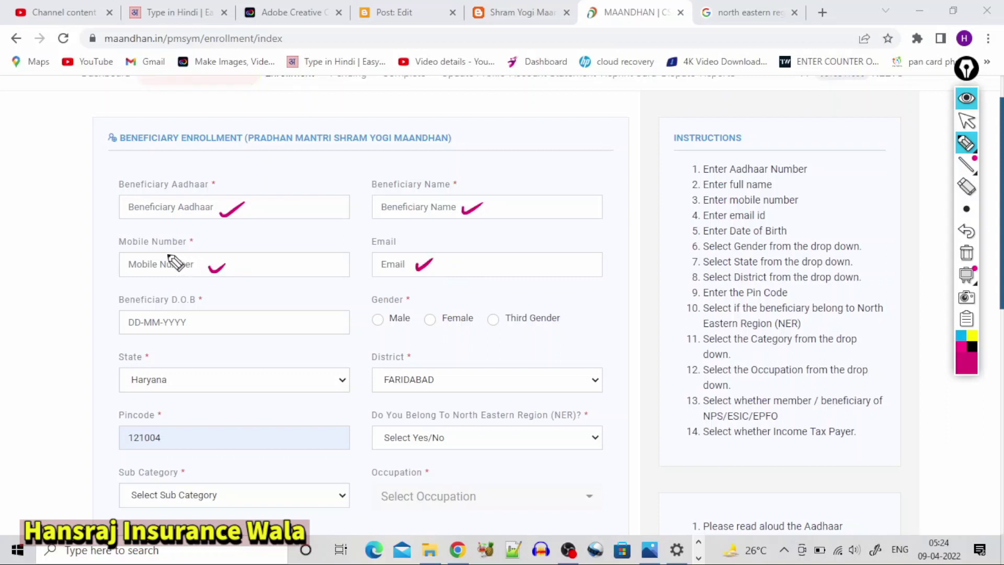
pyautogui.moveTo(158, 255); pyautogui.dragTo(138, 273)
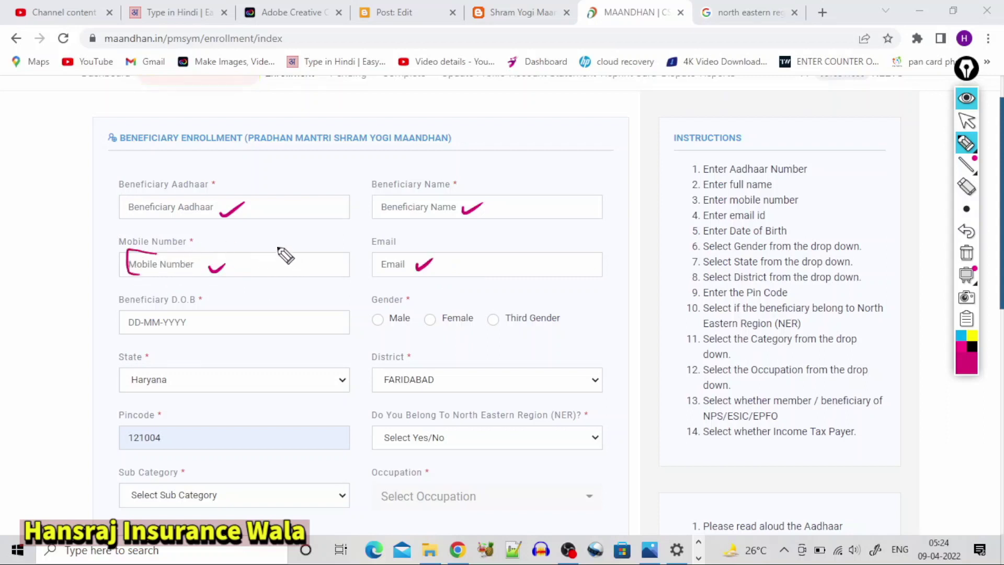
pyautogui.moveTo(272, 247)
pyautogui.mouseDown()
pyautogui.moveTo(287, 273)
pyautogui.moveTo(277, 275)
pyautogui.mouseUp()
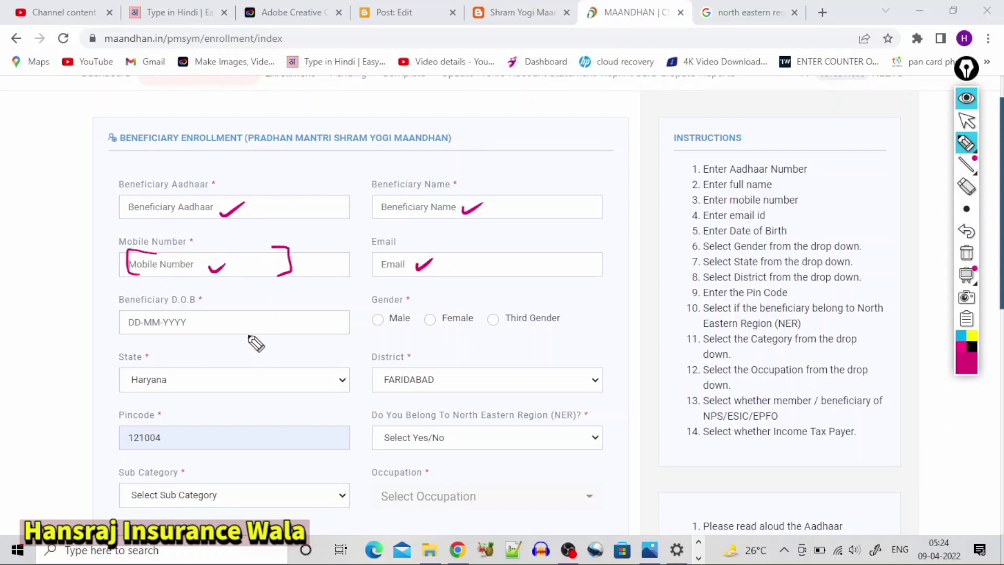
# Tick the date of birth, Male, State, District and Pincode entries with the pen and outline the North Eastern Region question
pyautogui.moveTo(210, 329); pyautogui.dragTo(231, 323)
pyautogui.moveTo(378, 333); pyautogui.dragTo(396, 328)
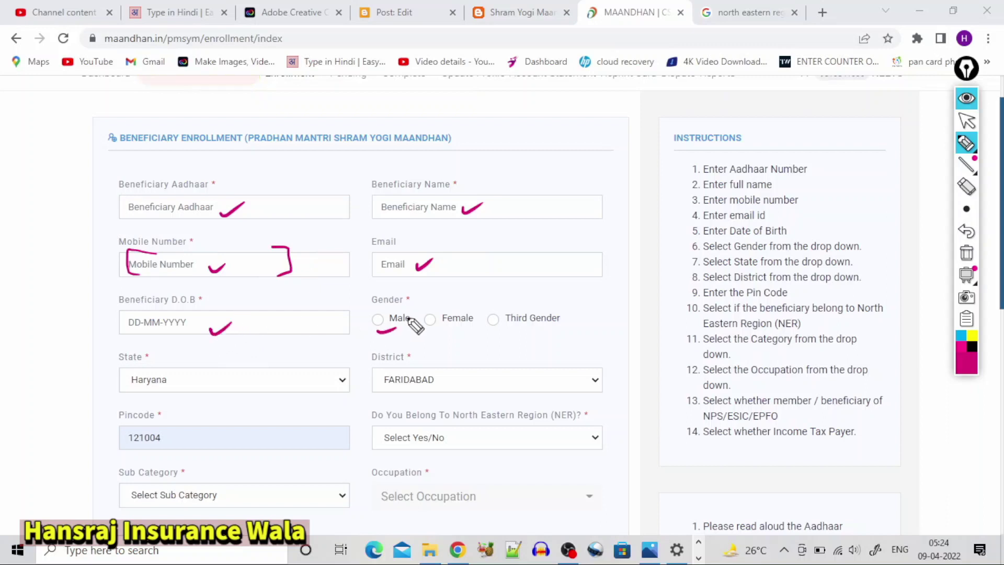
pyautogui.moveTo(244, 395); pyautogui.dragTo(260, 389)
pyautogui.moveTo(405, 399); pyautogui.dragTo(421, 390)
pyautogui.moveTo(242, 449); pyautogui.dragTo(256, 442)
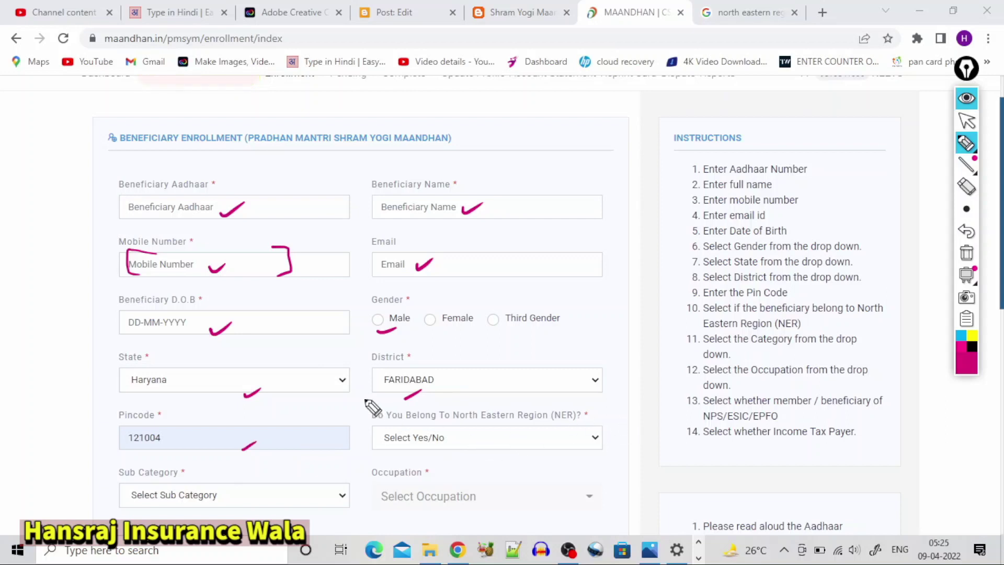
pyautogui.moveTo(365, 396)
pyautogui.mouseDown()
pyautogui.moveTo(366, 421)
pyautogui.moveTo(410, 433)
pyautogui.moveTo(598, 419)
pyautogui.moveTo(515, 400)
pyautogui.moveTo(356, 393)
pyautogui.mouseUp()
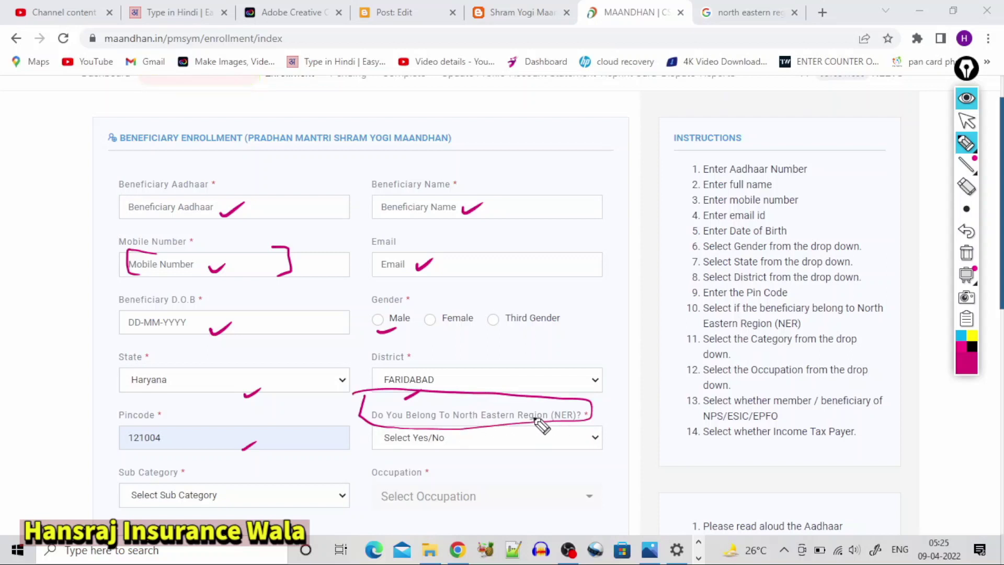
pyautogui.click(966, 121)
# Switch to the north eastern region search results and underline the eight state names from Arunachal Pradesh to Tripura
pyautogui.click(747, 12)
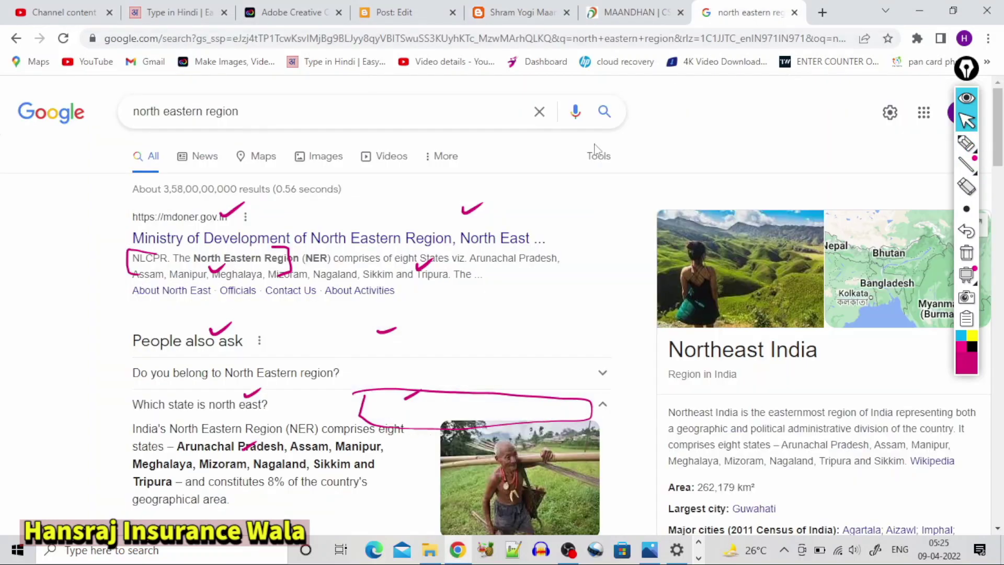
pyautogui.click(966, 143)
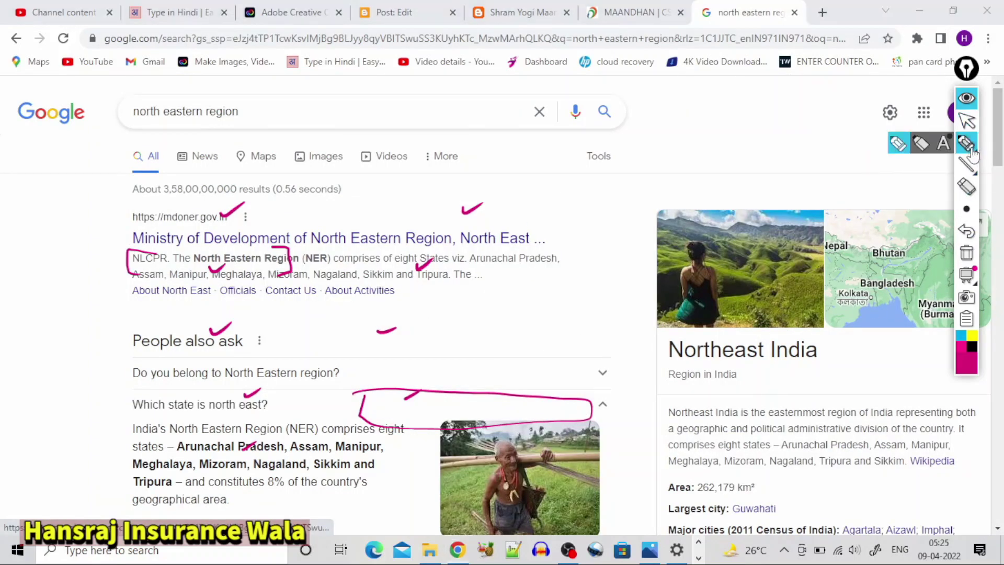
pyautogui.moveTo(181, 451); pyautogui.dragTo(209, 455)
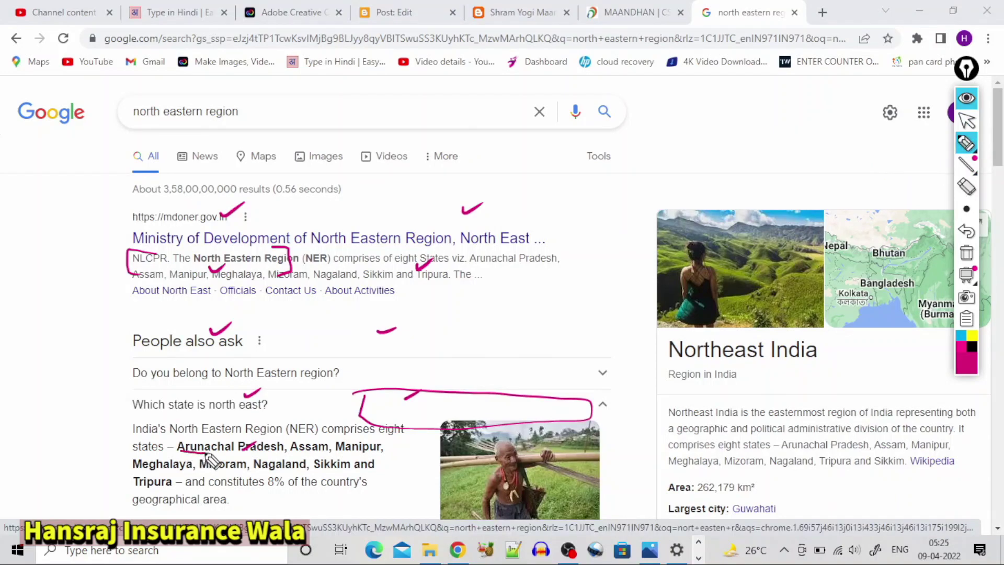
pyautogui.moveTo(291, 448); pyautogui.dragTo(368, 451)
pyautogui.moveTo(146, 471); pyautogui.dragTo(343, 473)
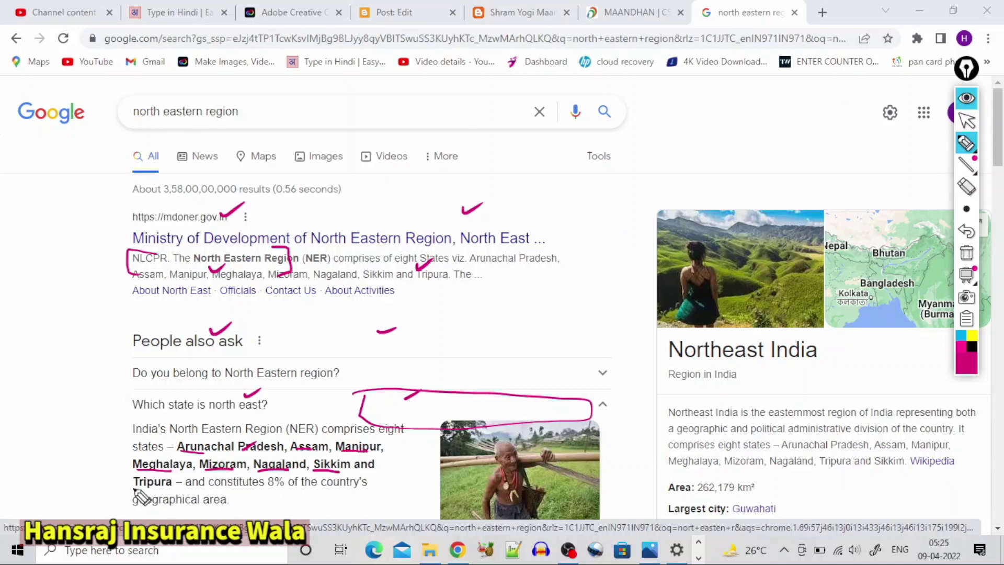
pyautogui.moveTo(134, 489); pyautogui.dragTo(172, 488)
pyautogui.click(966, 121)
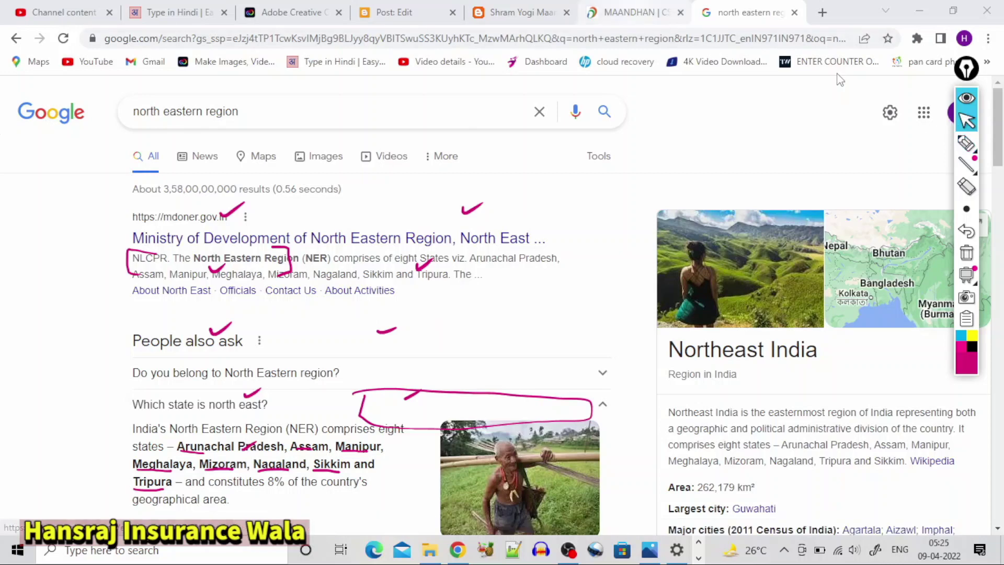
# Return to the Maandhan beneficiary enrollment form and clear all pen annotations
pyautogui.click(633, 12)
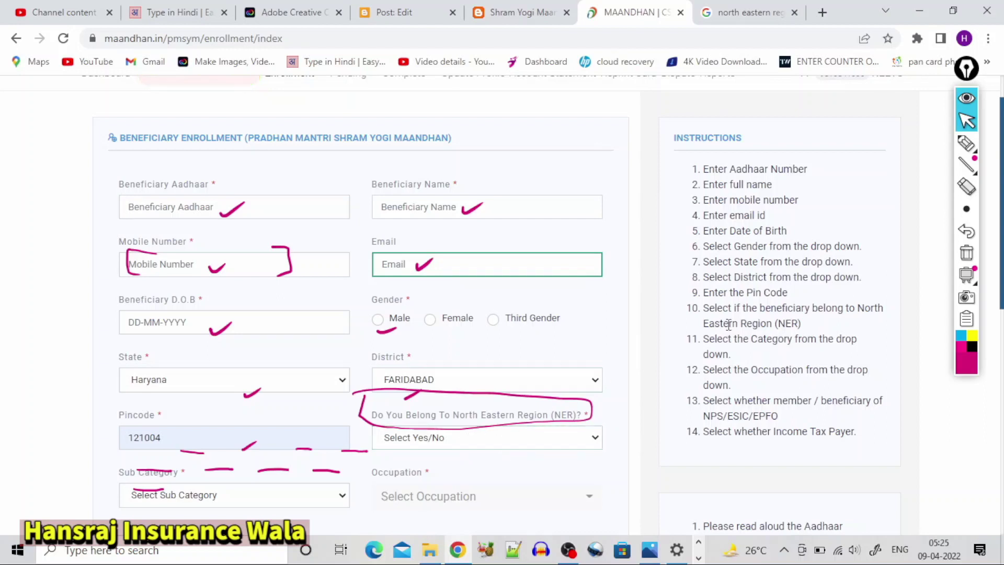
pyautogui.click(966, 253)
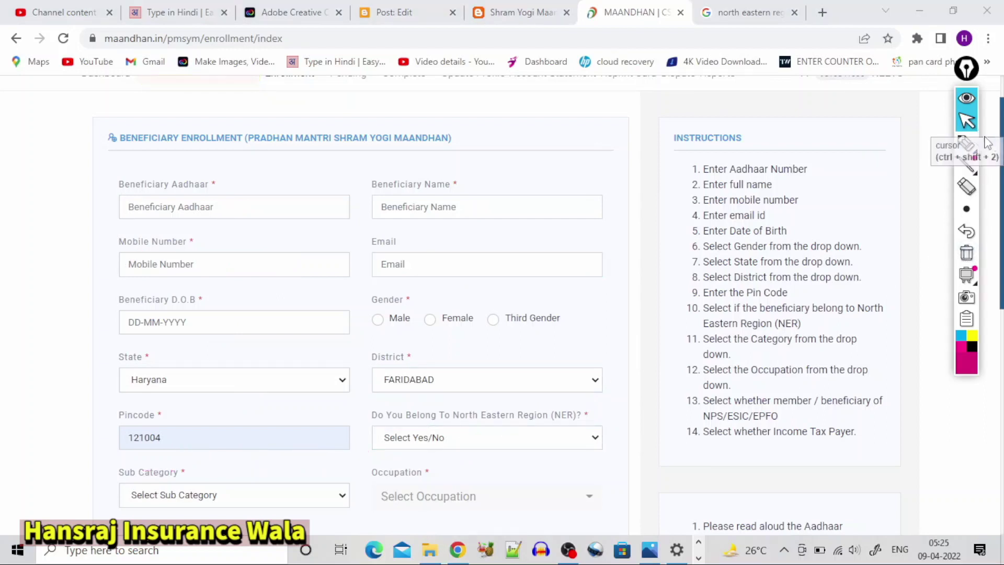
pyautogui.click(966, 120)
# Examine the Sub Category options and the Occupation list in the enrollment form without choosing an entry
pyautogui.scroll(-1, 366, 304)
pyautogui.scroll(-3, 366, 303)
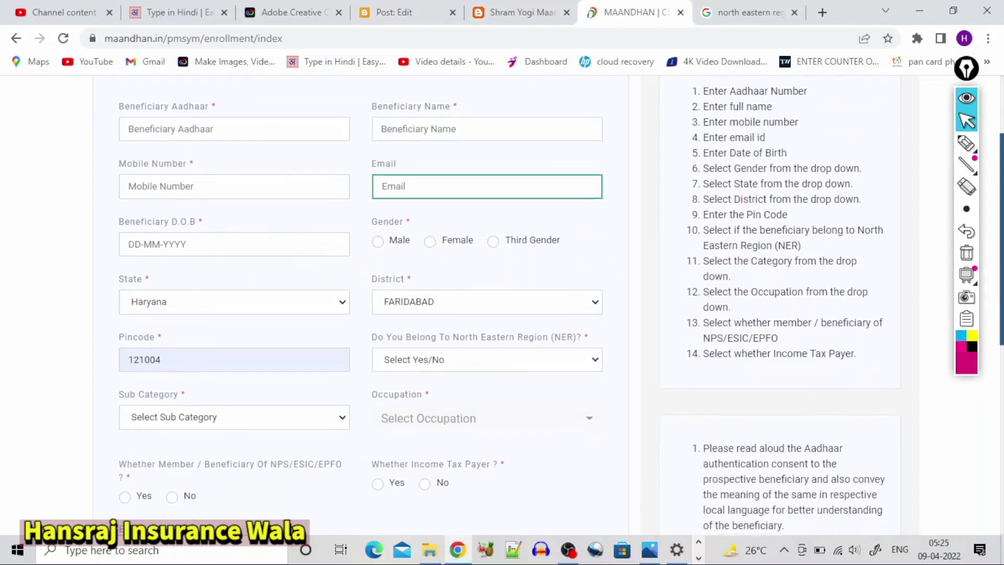
pyautogui.click(967, 144)
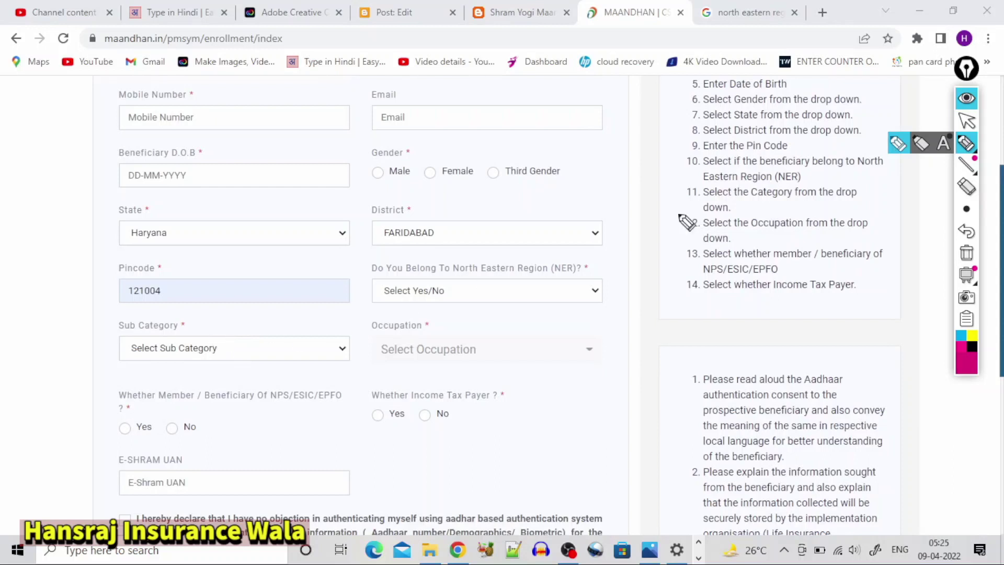
pyautogui.click(966, 120)
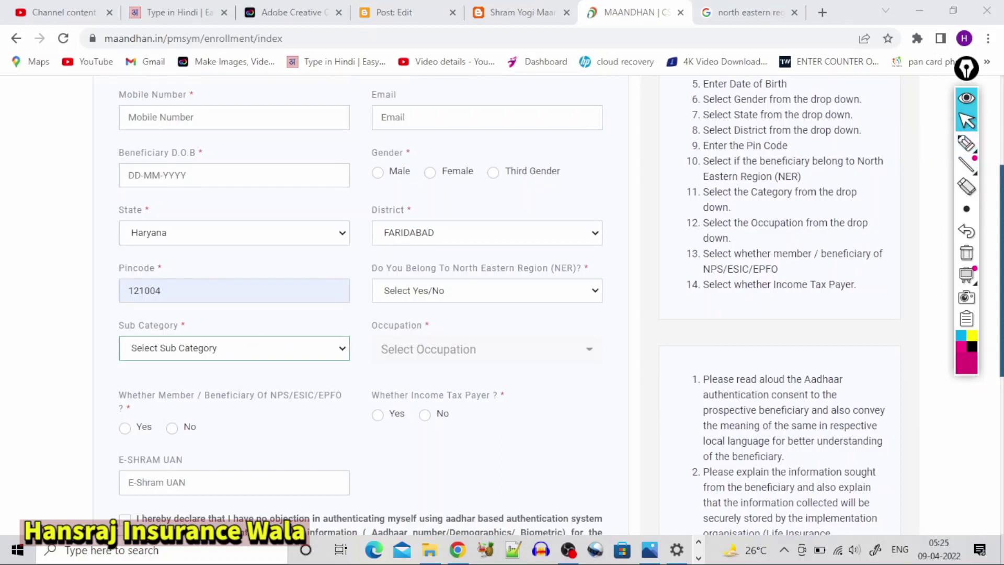
pyautogui.click(228, 348)
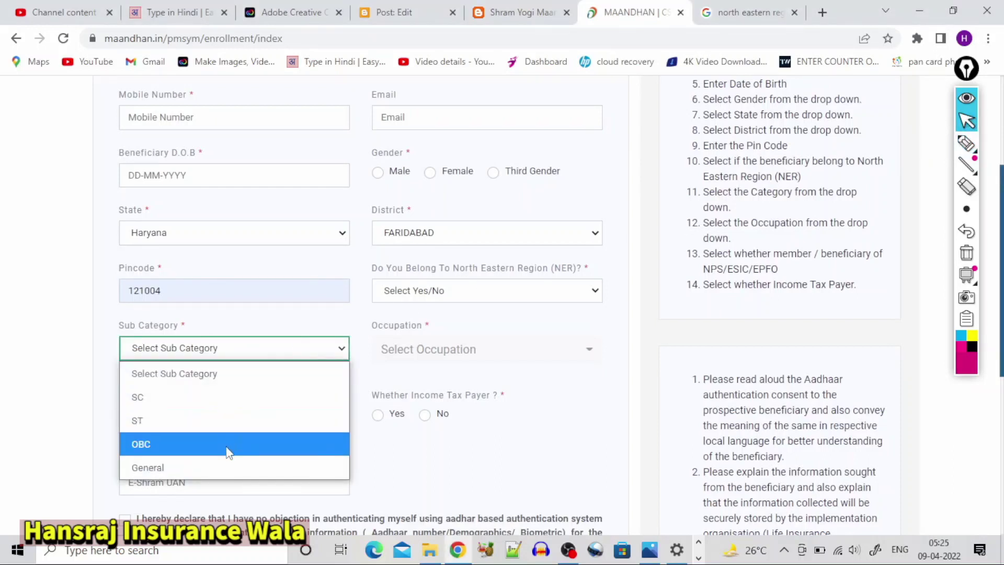
pyautogui.click(491, 353)
pyautogui.click(492, 353)
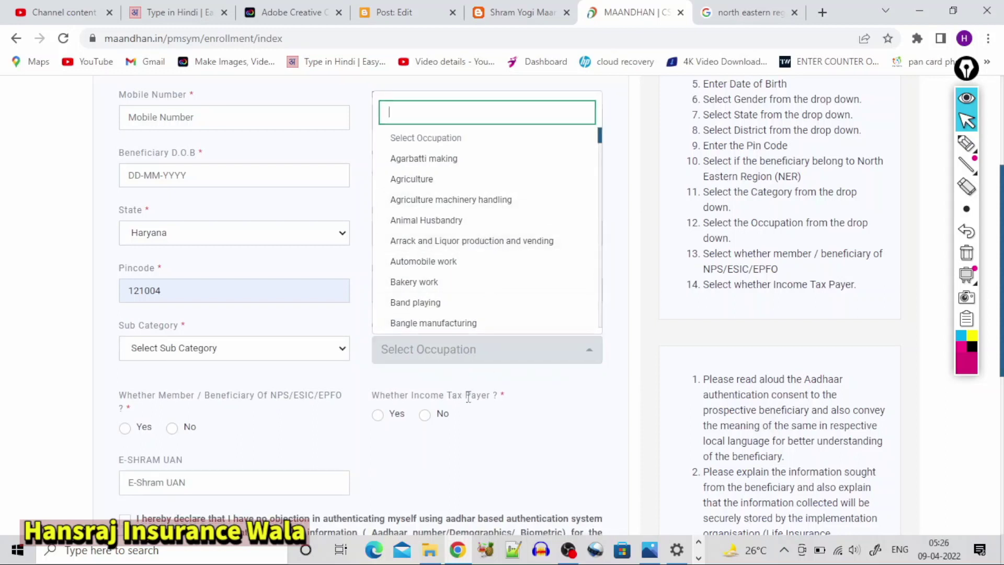
pyautogui.click(466, 451)
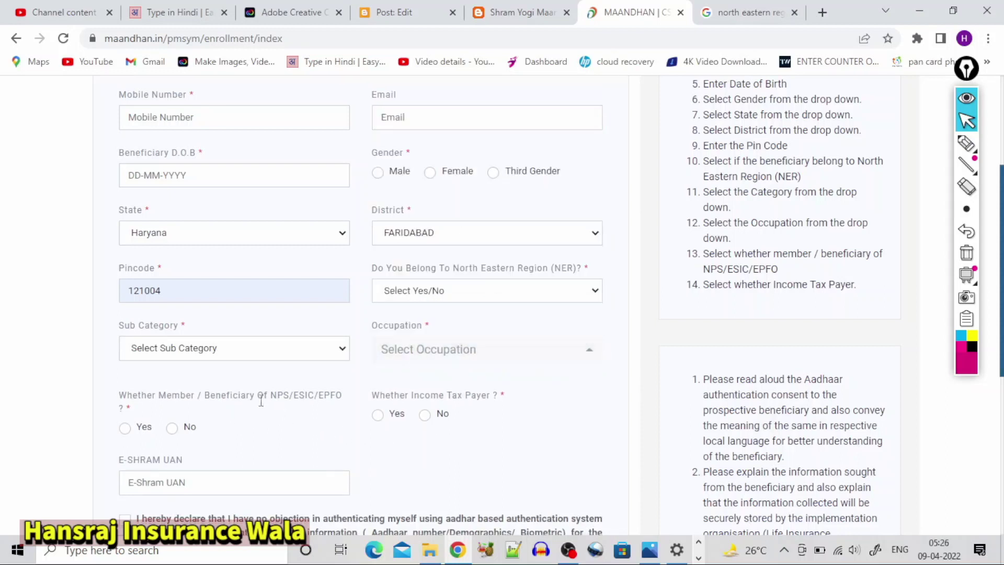
# Tick NPS, ESIC, EPFO and the question's Yes and No options with the pen, and outline NPS/ESIC/EPFO
pyautogui.click(966, 207)
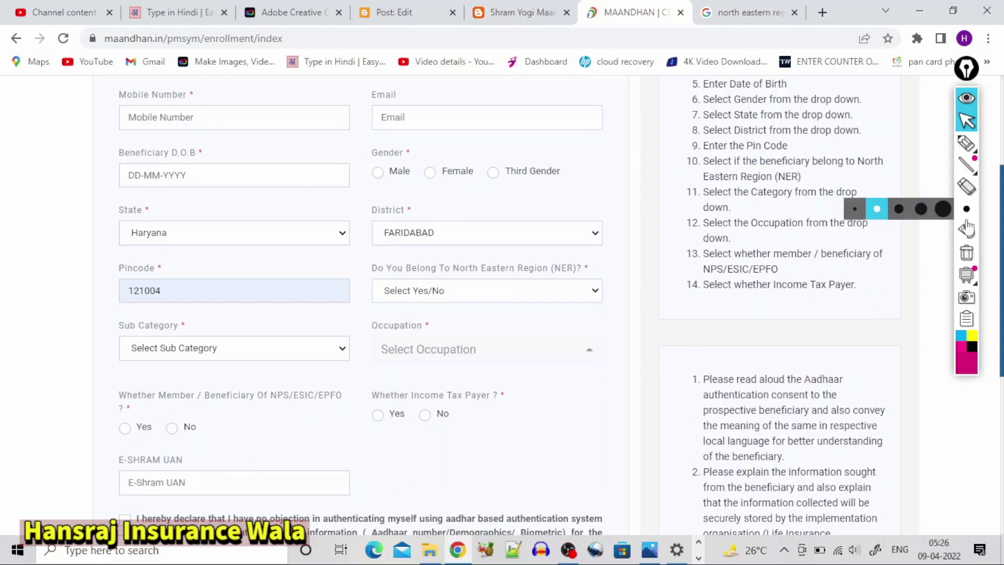
pyautogui.click(966, 143)
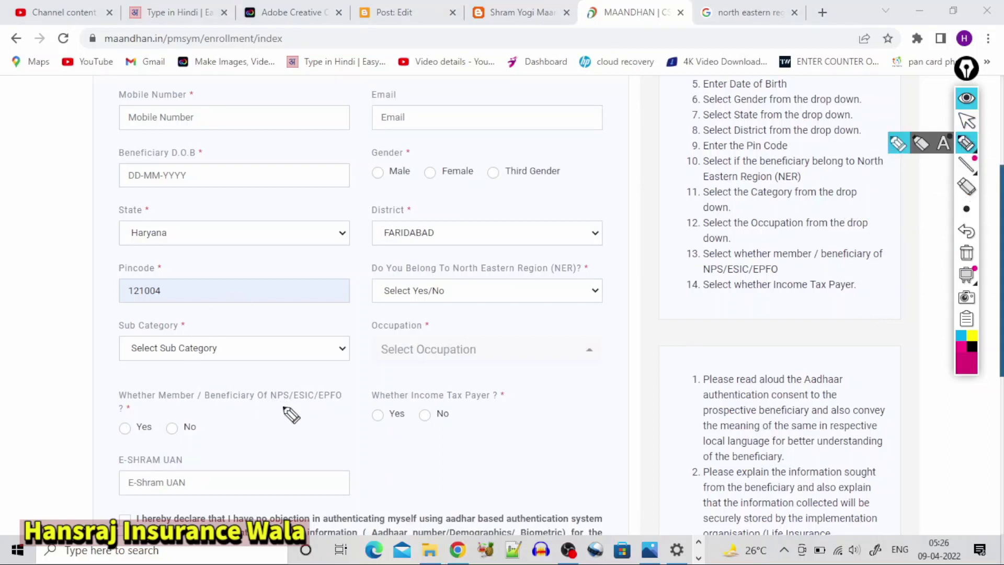
pyautogui.moveTo(270, 404); pyautogui.dragTo(343, 397)
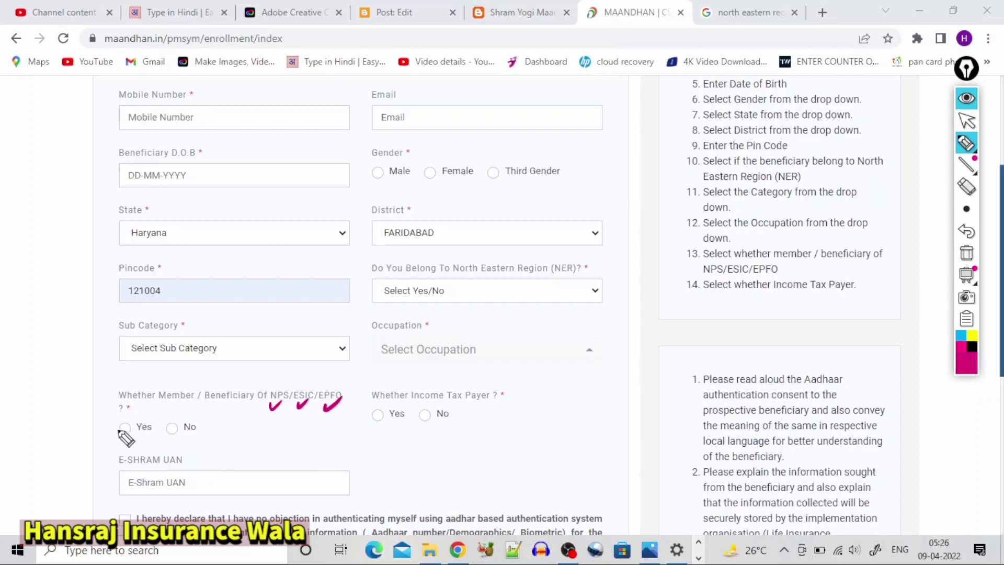
pyautogui.moveTo(116, 423); pyautogui.dragTo(191, 418)
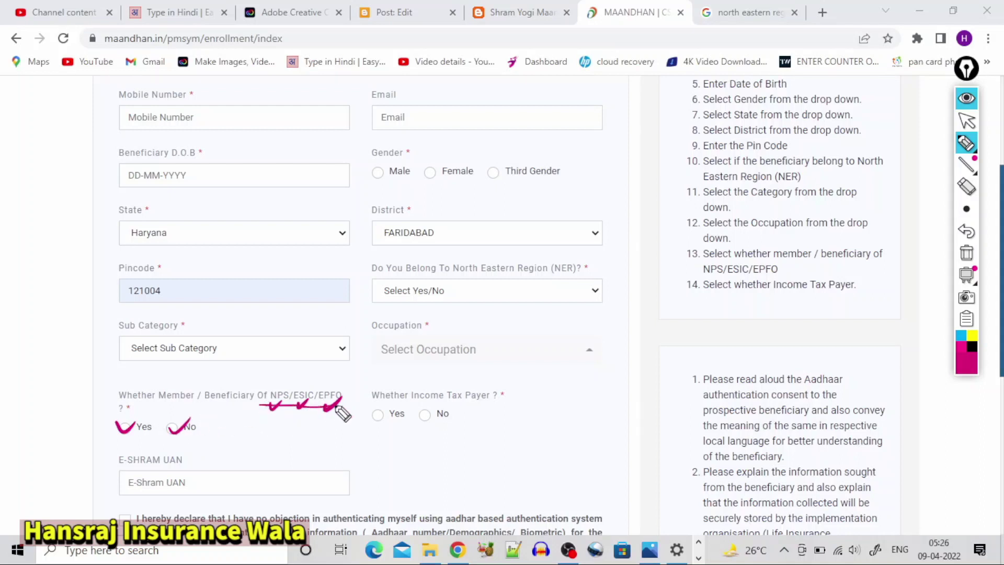
pyautogui.moveTo(335, 406)
pyautogui.mouseDown()
pyautogui.moveTo(349, 374)
pyautogui.moveTo(267, 374)
pyautogui.moveTo(260, 405)
pyautogui.mouseUp()
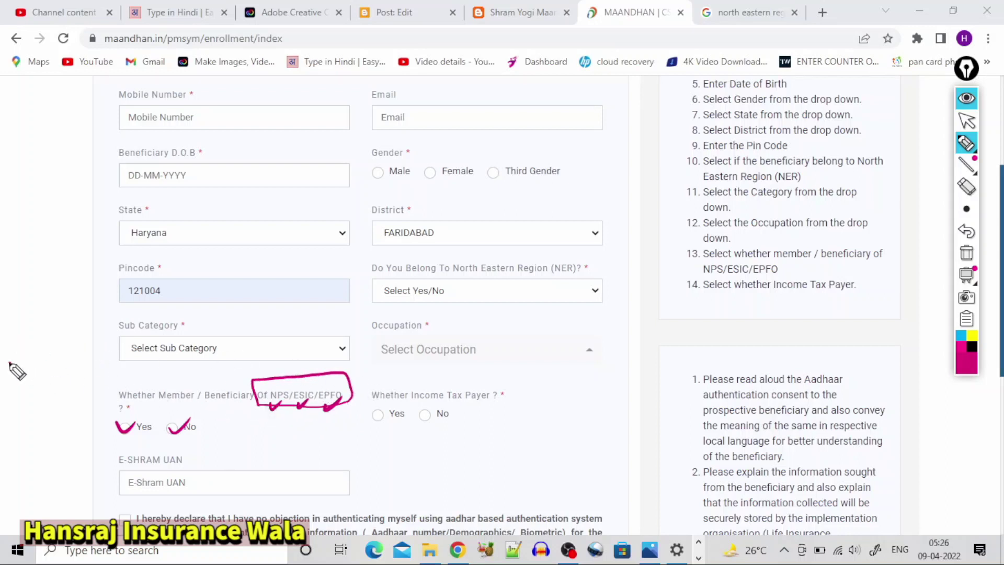
# Handwrite the word Eligible with a double underline in the margin beside the form, and clear all pen annotations
pyautogui.moveTo(7, 362); pyautogui.dragTo(54, 322)
pyautogui.click(38, 309)
pyautogui.moveTo(73, 306)
pyautogui.mouseDown()
pyautogui.moveTo(66, 268)
pyautogui.moveTo(90, 301)
pyautogui.mouseUp()
pyautogui.moveTo(85, 320)
pyautogui.mouseDown()
pyautogui.moveTo(61, 355)
pyautogui.moveTo(74, 343)
pyautogui.mouseUp()
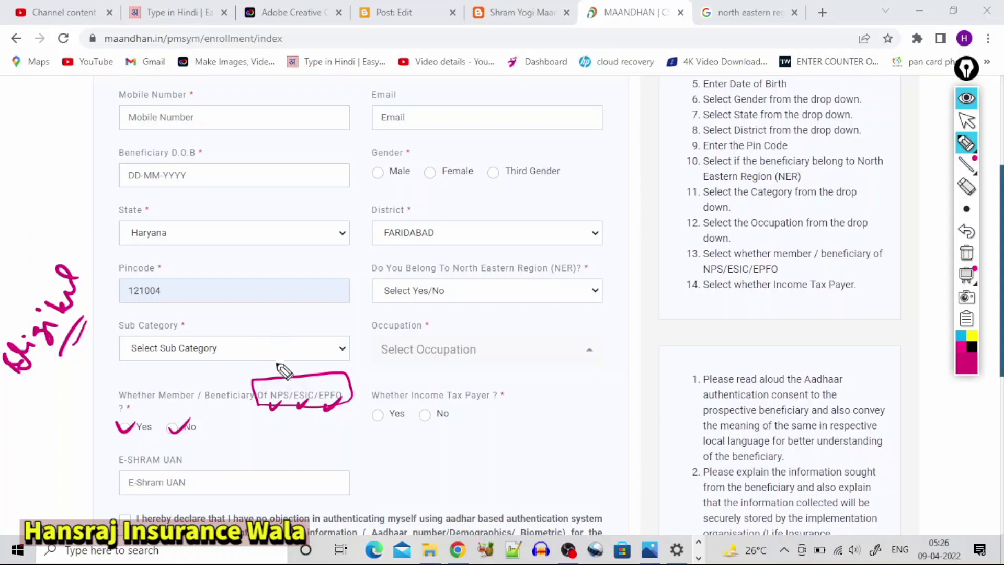
pyautogui.click(966, 253)
# Mark the Income Tax Payer question's Yes and No options with the pen, write and circle 15000, and clear the annotations
pyautogui.moveTo(981, 148)
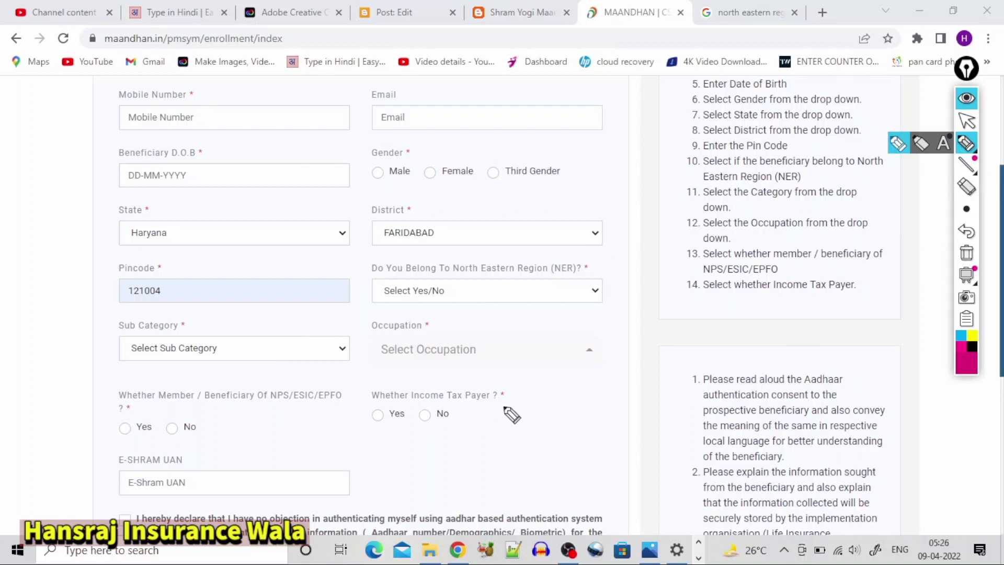
pyautogui.moveTo(494, 404); pyautogui.dragTo(509, 399)
pyautogui.moveTo(433, 400)
pyautogui.mouseDown()
pyautogui.moveTo(413, 413)
pyautogui.moveTo(450, 413)
pyautogui.moveTo(421, 402)
pyautogui.mouseUp()
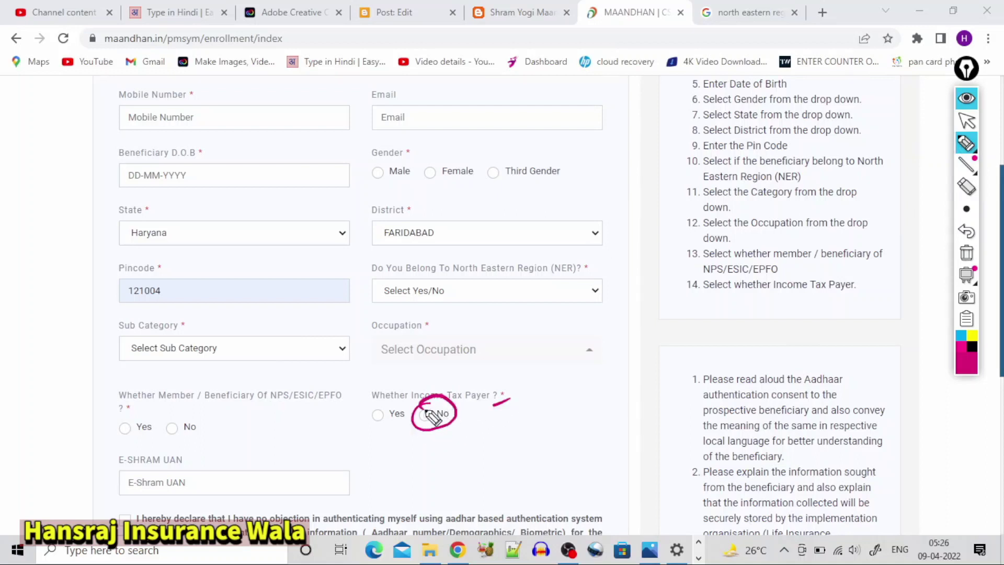
pyautogui.moveTo(358, 413); pyautogui.dragTo(385, 399)
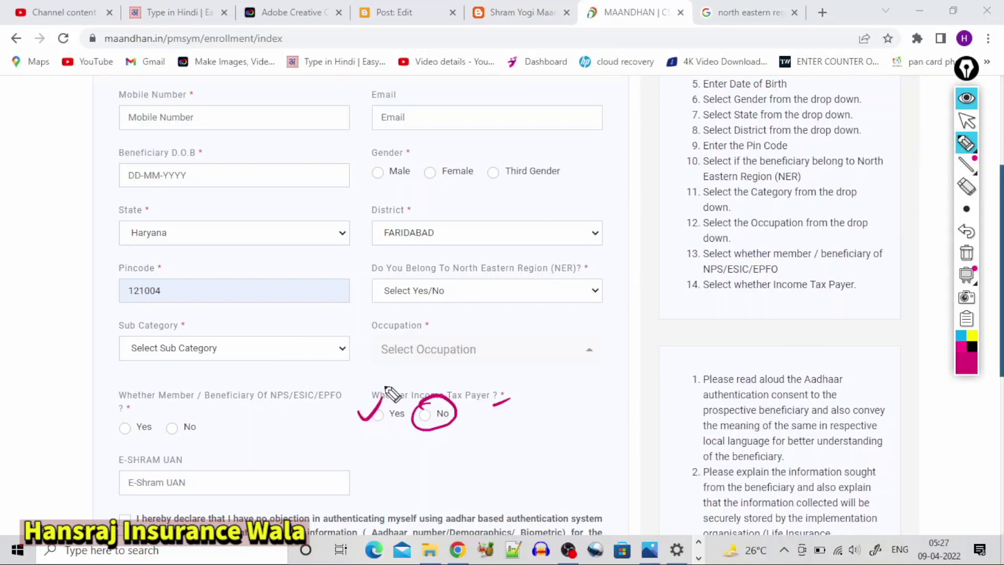
pyautogui.moveTo(494, 323)
pyautogui.mouseDown()
pyautogui.moveTo(501, 345)
pyautogui.moveTo(603, 287)
pyautogui.moveTo(578, 337)
pyautogui.mouseUp()
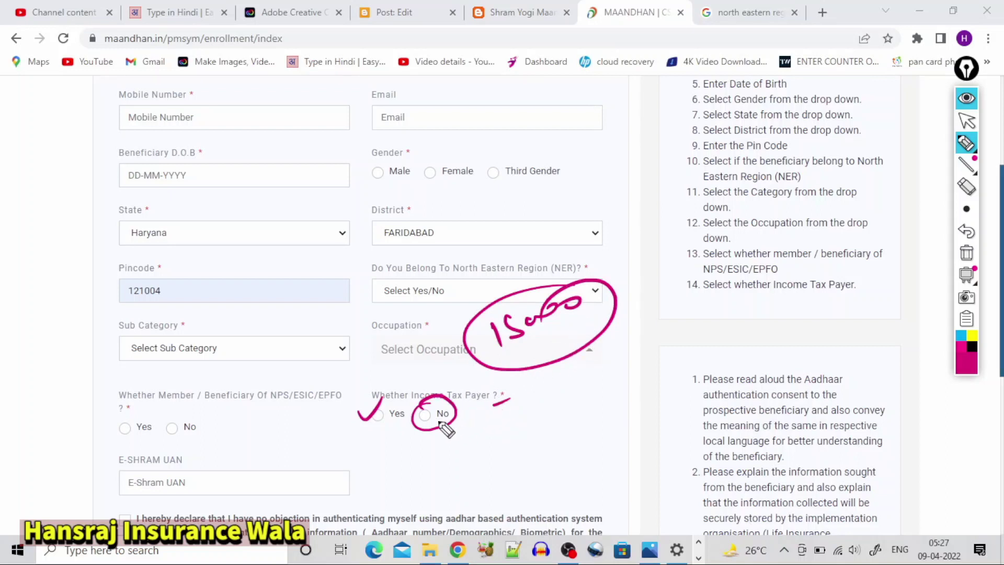
pyautogui.moveTo(421, 419); pyautogui.dragTo(460, 395)
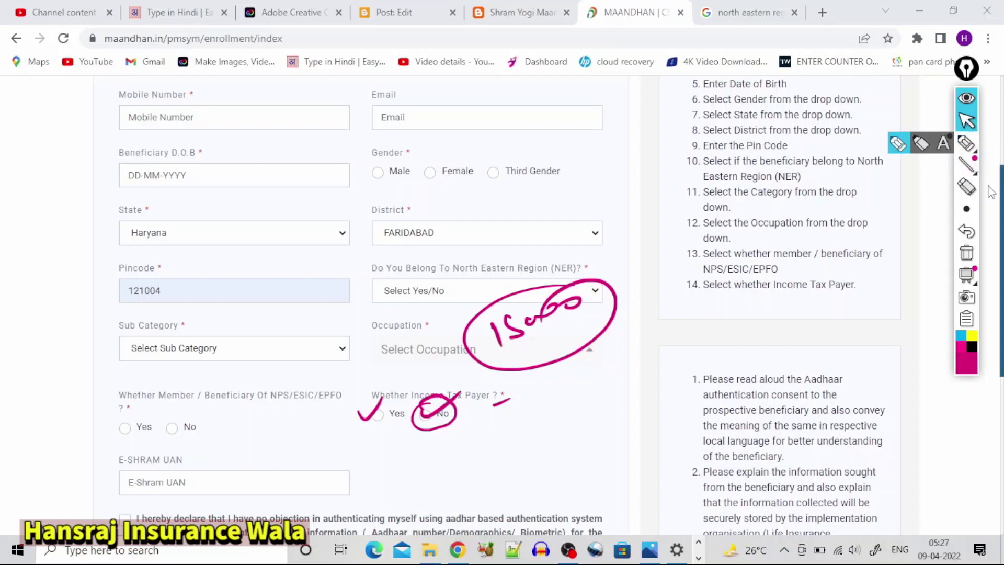
pyautogui.click(976, 130)
pyautogui.scroll(-1, 972, 183)
pyautogui.click(966, 253)
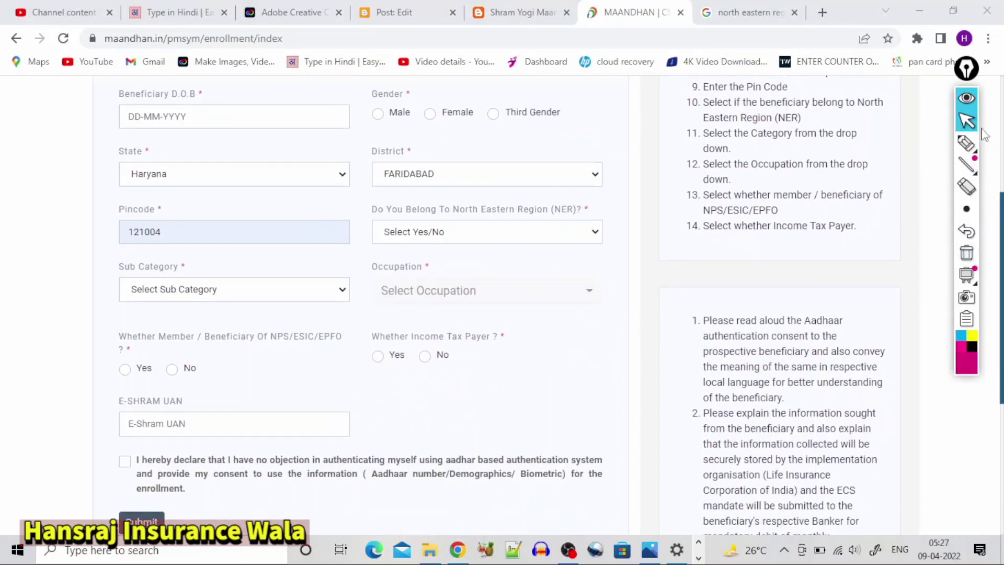
# Outline the E-SHRAM UAN field with the pen and mark the declaration checkbox and the Submit button
pyautogui.click(967, 142)
pyautogui.moveTo(145, 381)
pyautogui.mouseDown()
pyautogui.moveTo(104, 388)
pyautogui.moveTo(110, 442)
pyautogui.moveTo(181, 447)
pyautogui.moveTo(292, 433)
pyautogui.moveTo(340, 405)
pyautogui.moveTo(130, 387)
pyautogui.mouseUp()
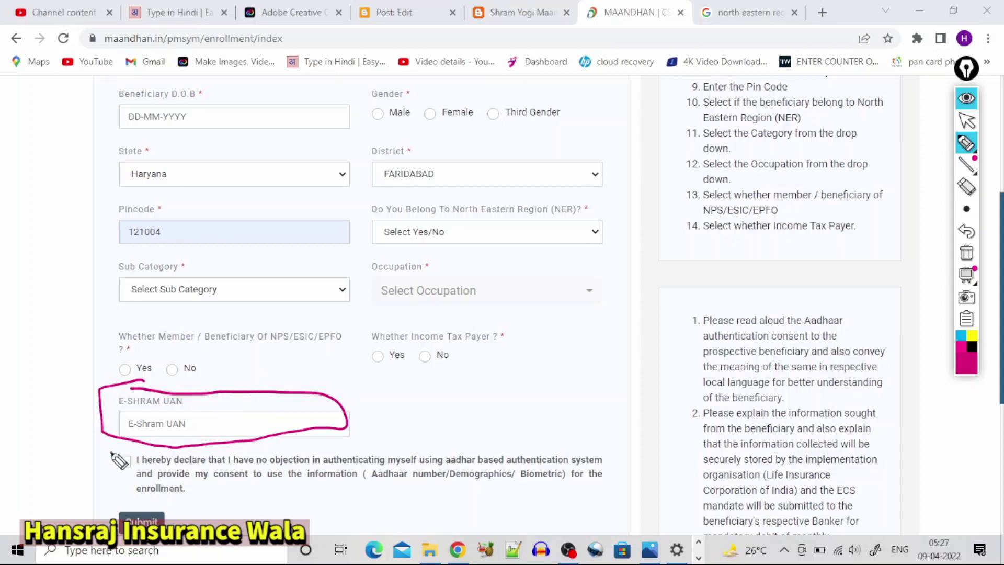
pyautogui.moveTo(111, 453); pyautogui.dragTo(146, 443)
pyautogui.moveTo(176, 511)
pyautogui.mouseDown()
pyautogui.moveTo(117, 506)
pyautogui.moveTo(206, 477)
pyautogui.moveTo(201, 518)
pyautogui.mouseUp()
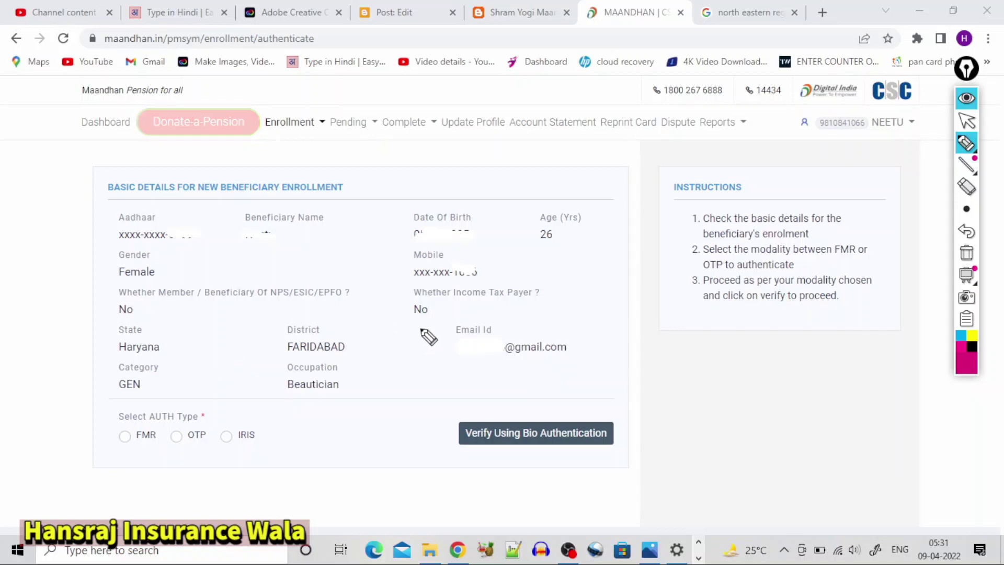
# Bracket the AUTH type options on the basic details page with the pen, and circle OTP with an arrow pointing to it
pyautogui.moveTo(127, 402)
pyautogui.mouseDown()
pyautogui.moveTo(105, 419)
pyautogui.moveTo(133, 469)
pyautogui.mouseUp()
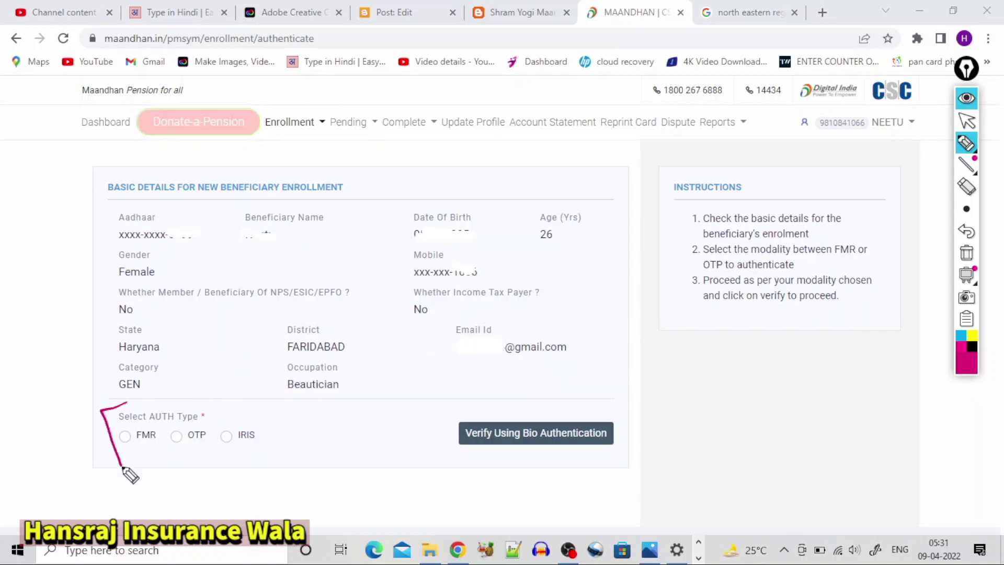
pyautogui.moveTo(186, 400)
pyautogui.mouseDown()
pyautogui.moveTo(267, 391)
pyautogui.moveTo(273, 457)
pyautogui.moveTo(254, 464)
pyautogui.mouseUp()
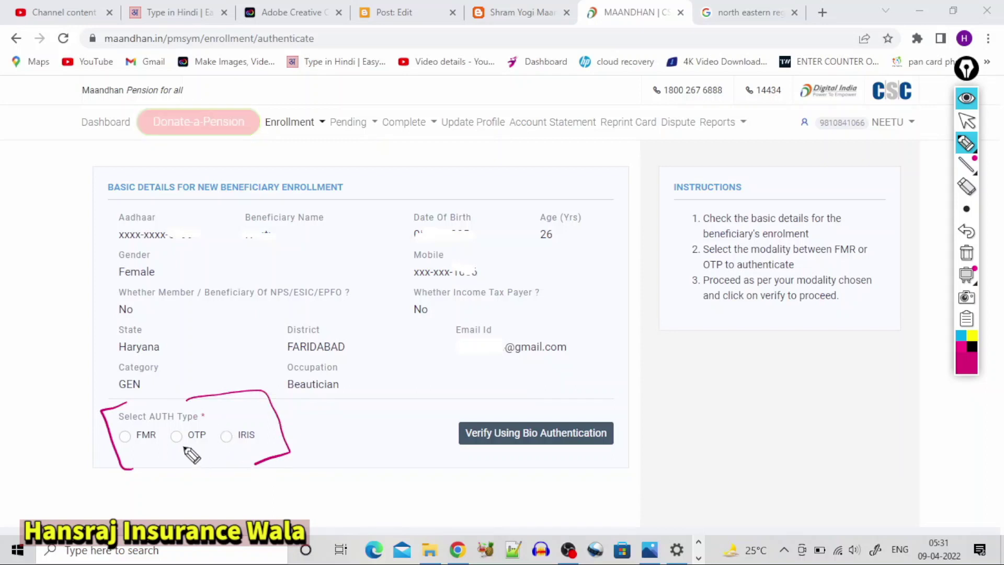
pyautogui.moveTo(184, 448)
pyautogui.mouseDown()
pyautogui.moveTo(186, 458)
pyautogui.moveTo(183, 430)
pyautogui.moveTo(197, 451)
pyautogui.moveTo(195, 426)
pyautogui.moveTo(189, 440)
pyautogui.mouseUp()
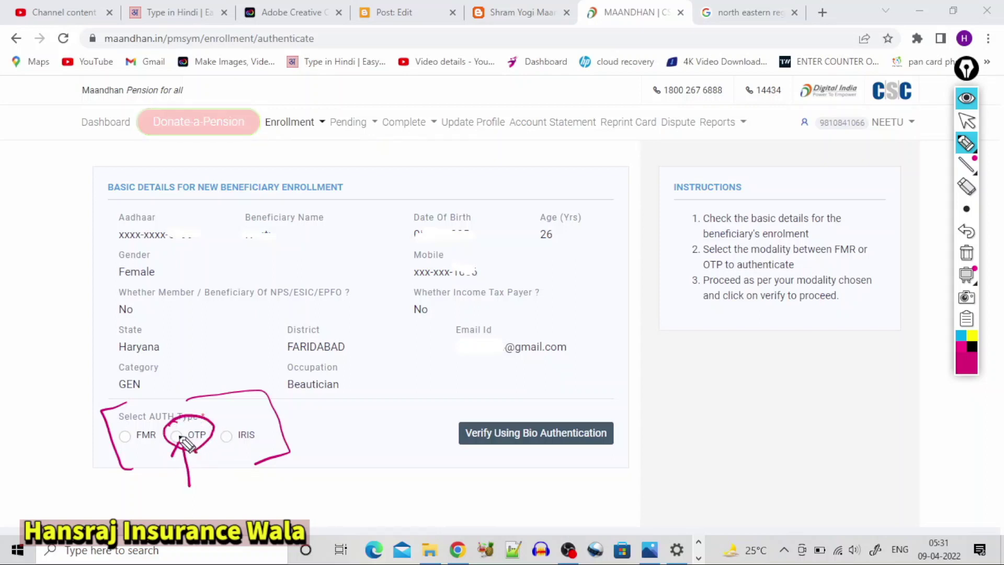
# Choose OTP as the authentication type and start the beneficiary verification
pyautogui.click(966, 121)
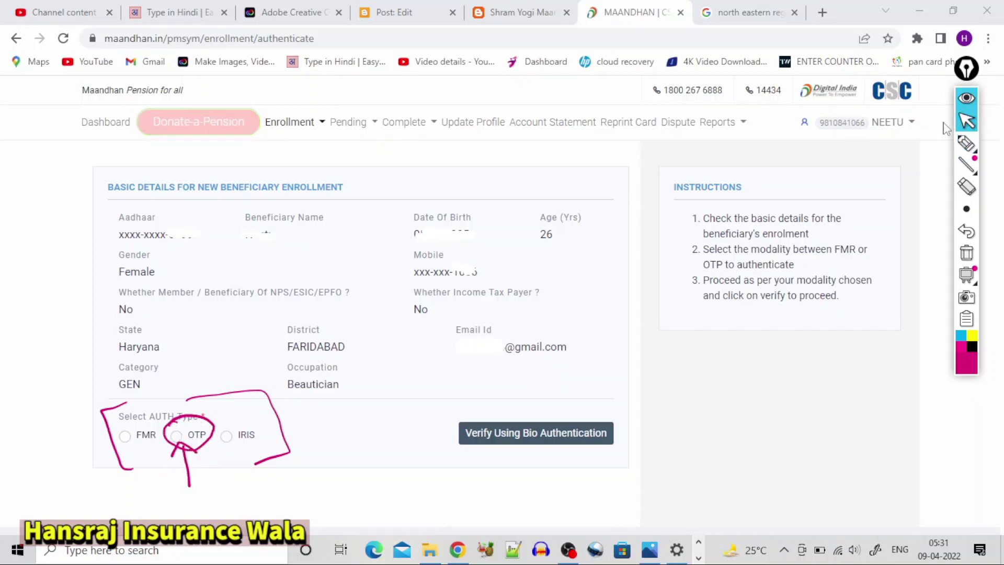
pyautogui.click(181, 439)
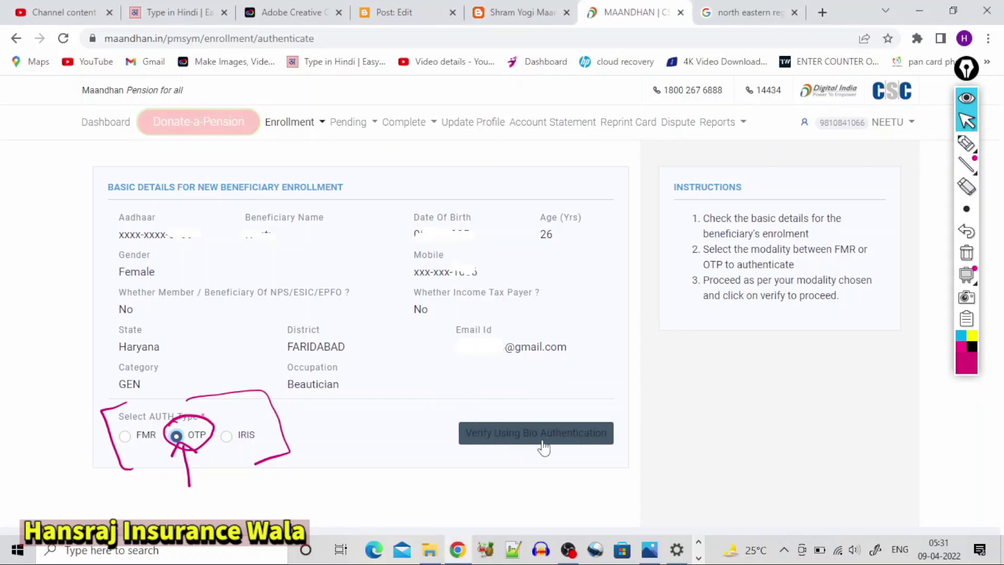
pyautogui.click(582, 437)
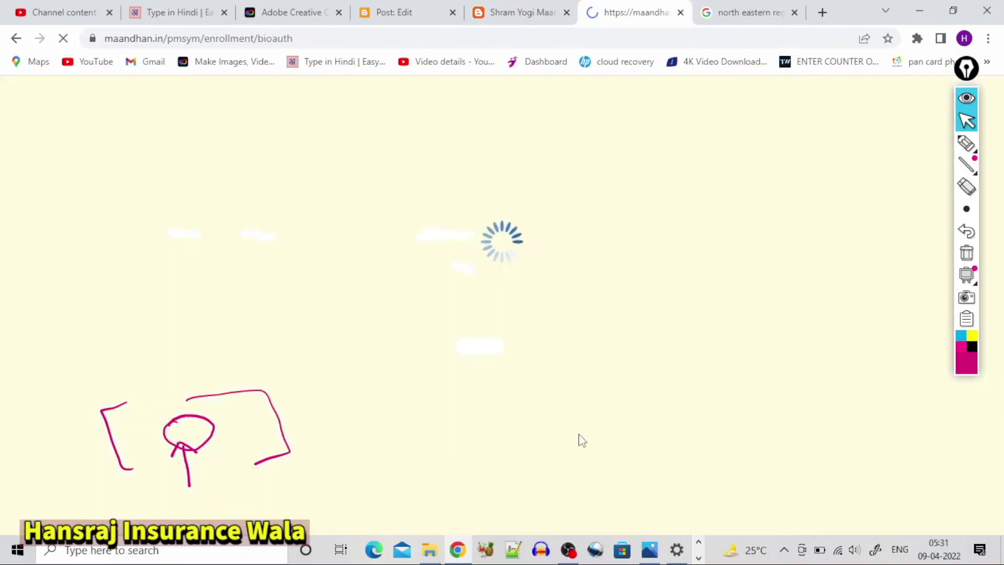
# Clear the pen annotations, consent to the Aadhaar based authentication and generate the OTP by SMS and email
pyautogui.click(967, 253)
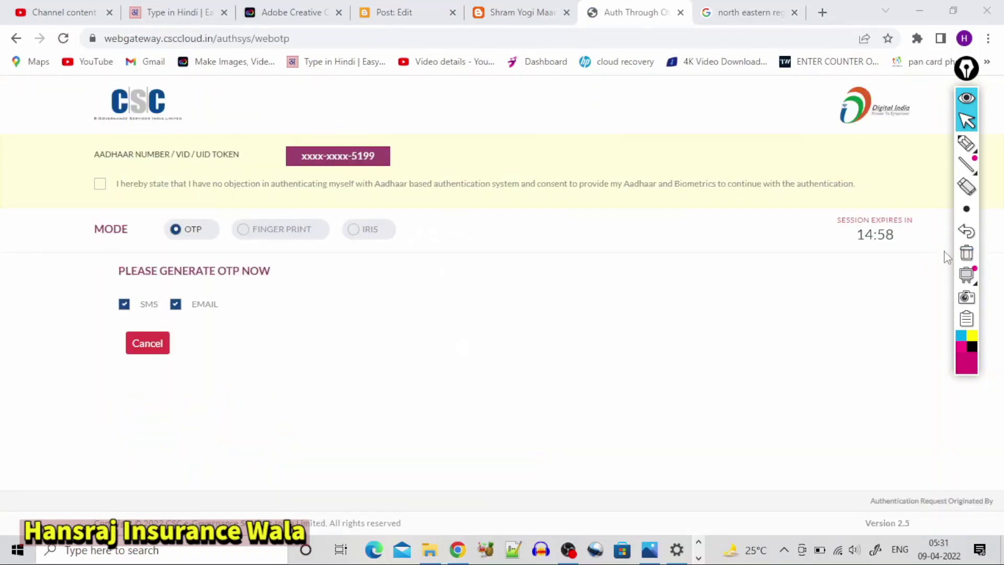
pyautogui.click(100, 184)
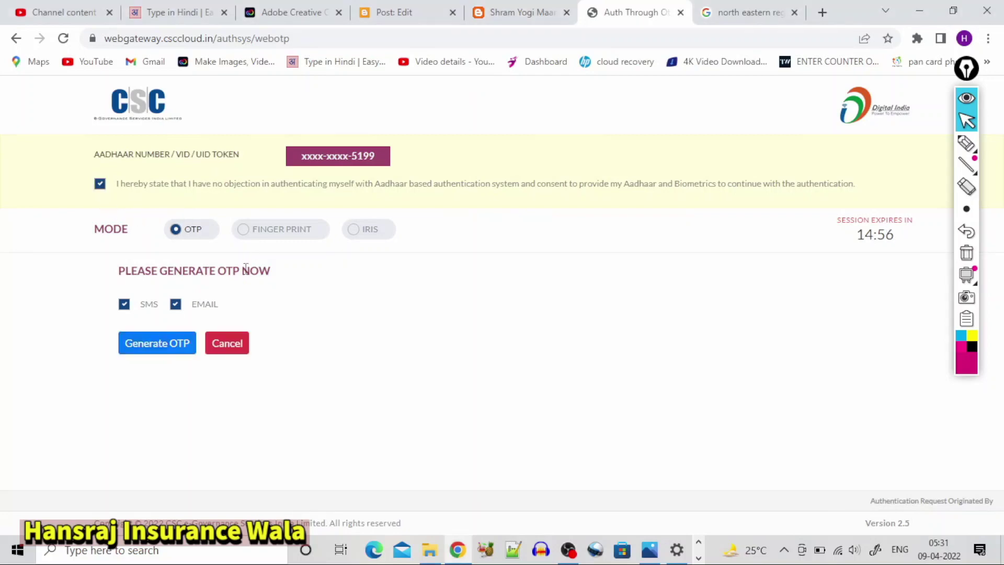
pyautogui.click(177, 346)
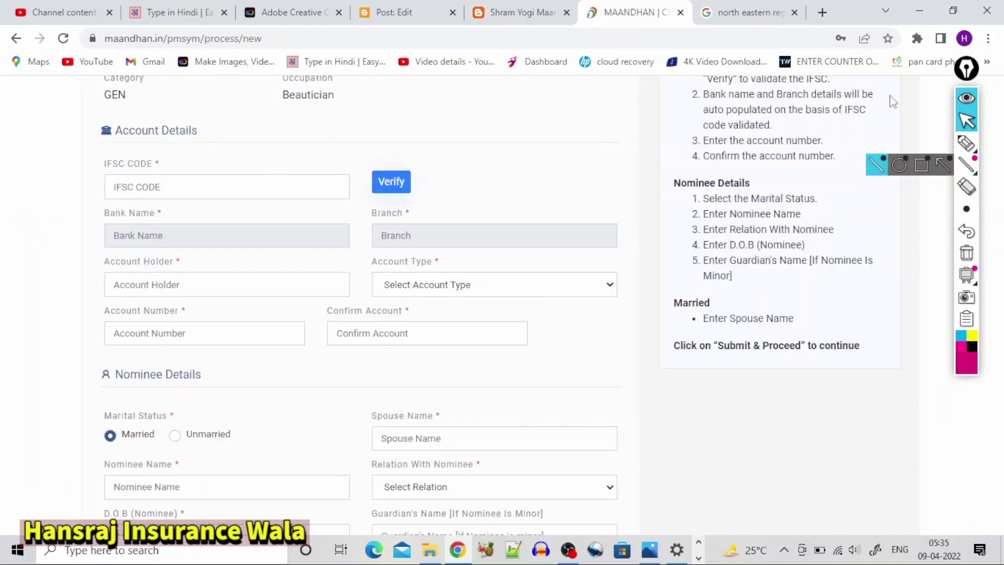
# Circle the Account Details heading and tick the IFSC Code, Bank Name, Branch, Account Holder, Account Type and Account Number fields with the pen
pyautogui.click(966, 142)
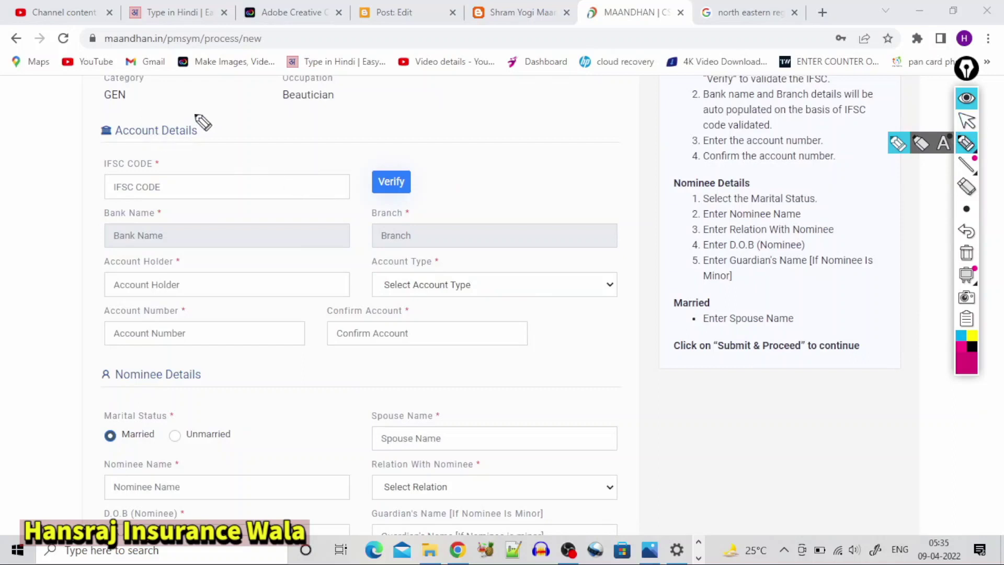
pyautogui.moveTo(200, 114)
pyautogui.mouseDown()
pyautogui.moveTo(104, 118)
pyautogui.moveTo(157, 153)
pyautogui.moveTo(190, 111)
pyautogui.mouseUp()
pyautogui.moveTo(239, 132); pyautogui.dragTo(222, 145)
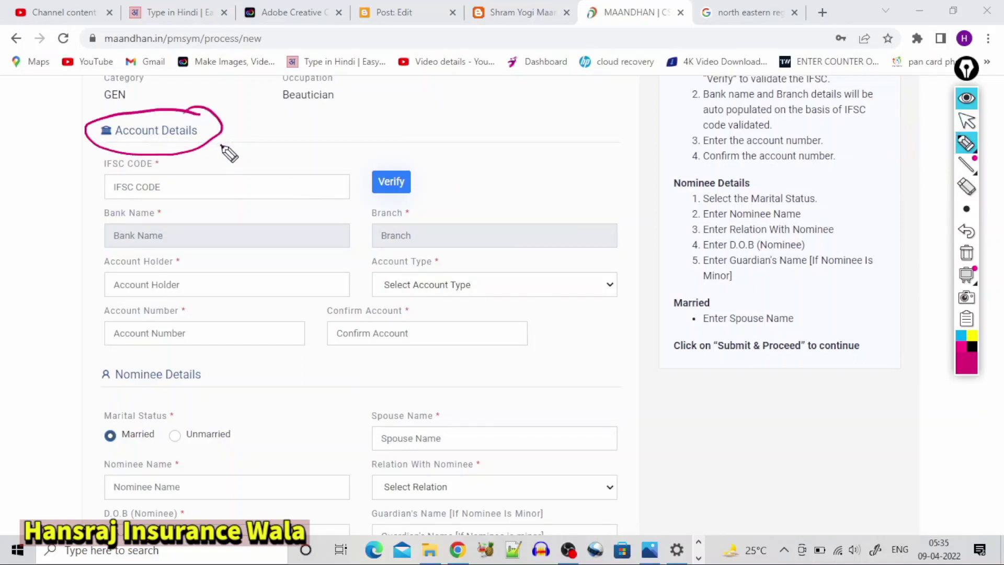
pyautogui.moveTo(240, 195); pyautogui.dragTo(262, 180)
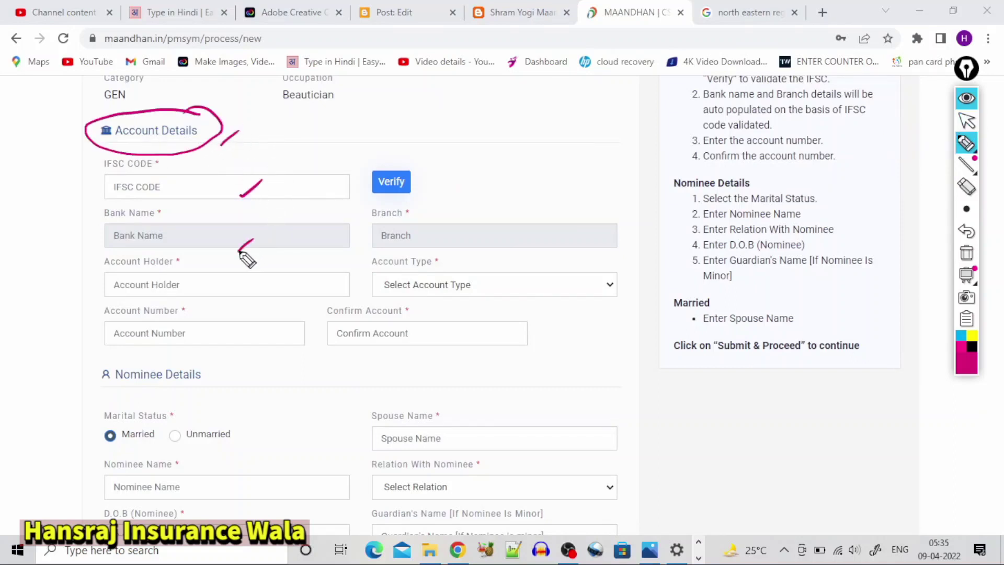
pyautogui.moveTo(397, 243); pyautogui.dragTo(406, 237)
pyautogui.moveTo(252, 302); pyautogui.dragTo(275, 282)
pyautogui.moveTo(398, 296); pyautogui.dragTo(410, 286)
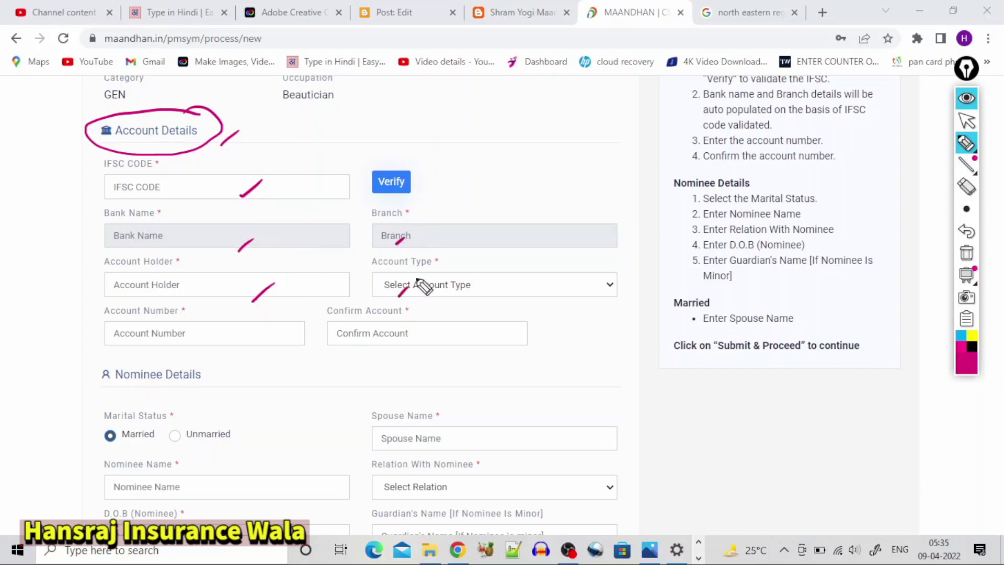
pyautogui.moveTo(236, 349); pyautogui.dragTo(253, 342)
pyautogui.moveTo(967, 143)
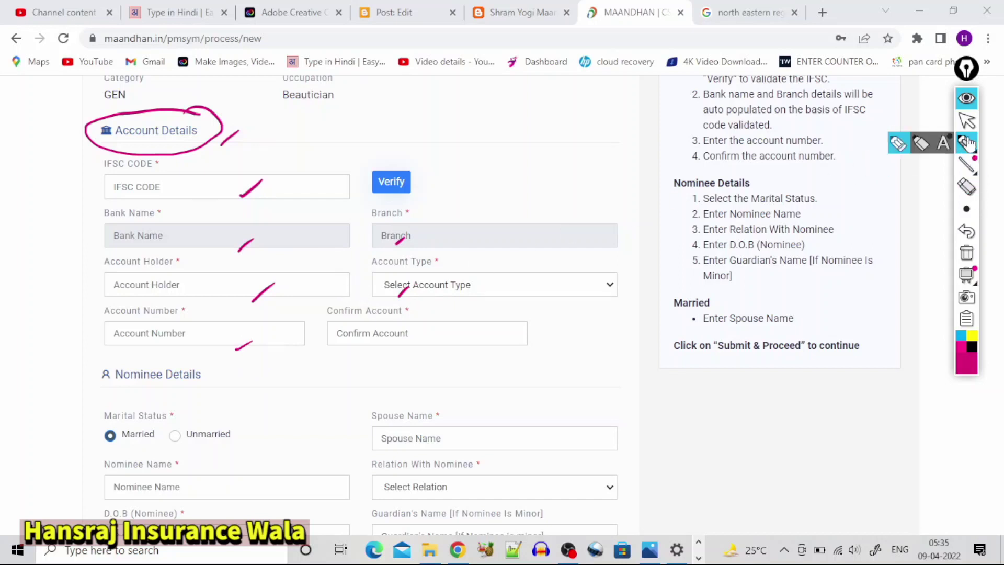
pyautogui.click(967, 120)
pyautogui.scroll(-3, 570, 316)
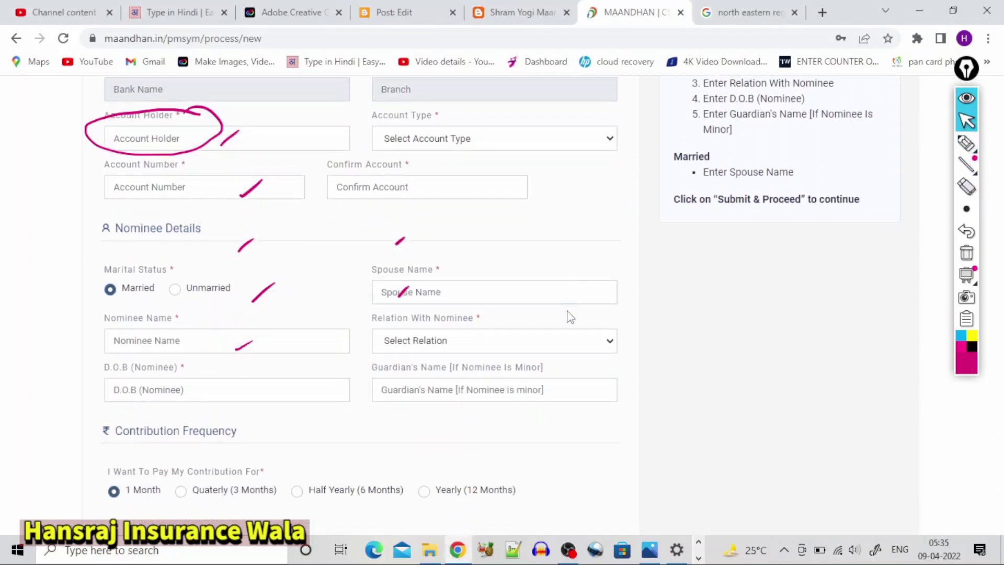
# Clear the existing pen annotations and circle the Nominee Details heading with the pen
pyautogui.scroll(-1, 625, 221)
pyautogui.click(967, 253)
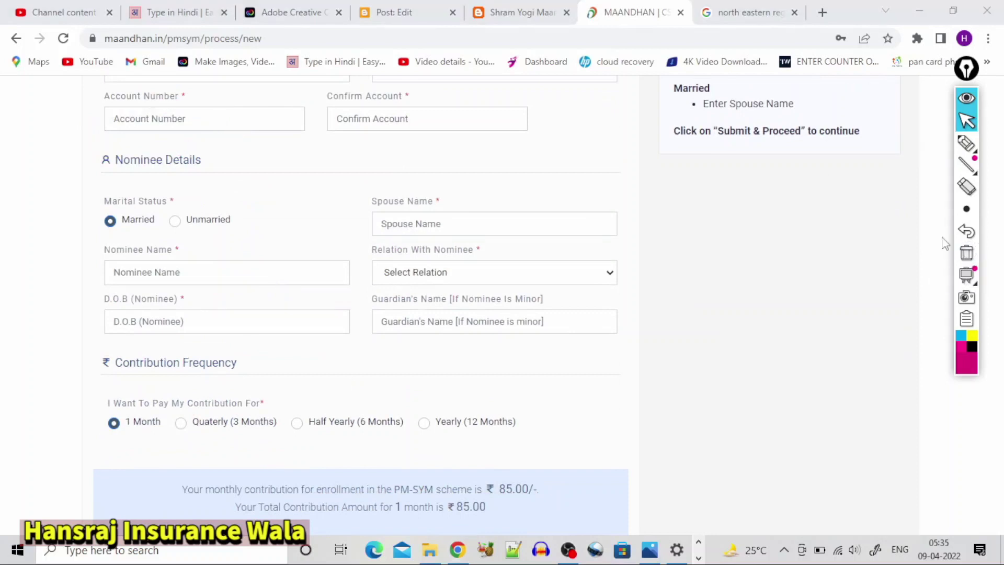
pyautogui.click(967, 143)
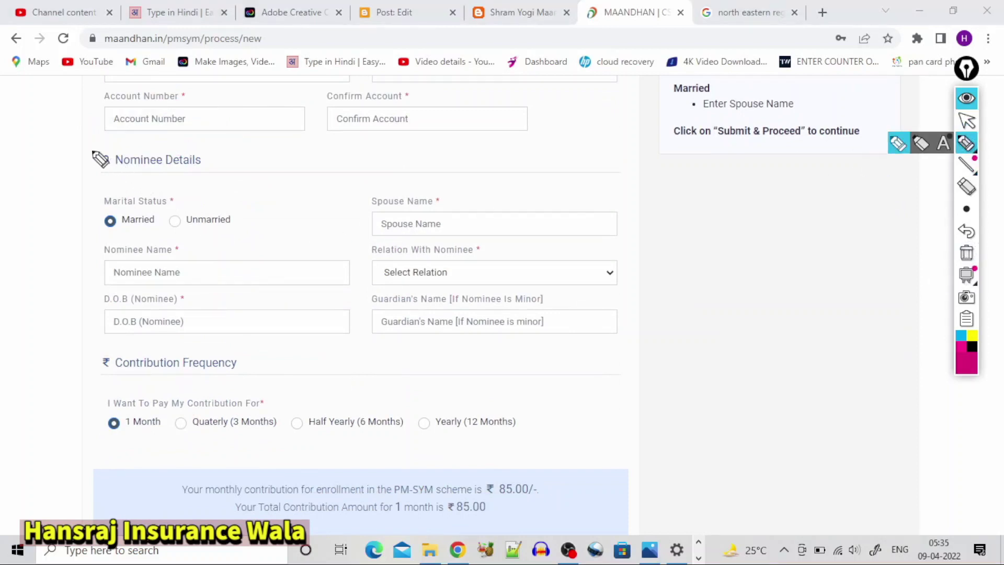
pyautogui.moveTo(93, 136)
pyautogui.mouseDown()
pyautogui.moveTo(82, 157)
pyautogui.moveTo(202, 162)
pyautogui.moveTo(152, 138)
pyautogui.moveTo(108, 139)
pyautogui.mouseUp()
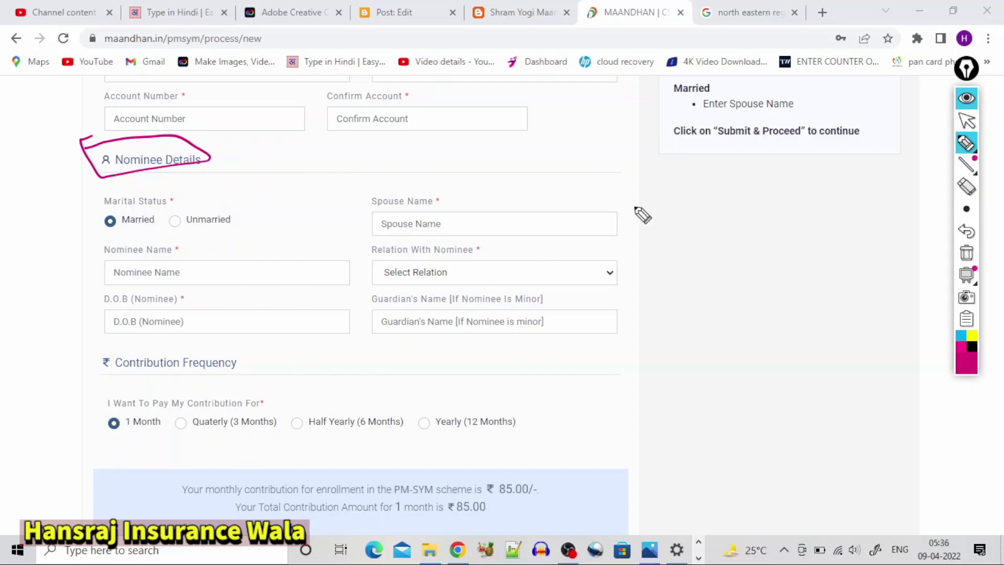
# Clear the circle around Nominee Details and bracket the Contribution Frequency heading with the pen
pyautogui.click(966, 252)
pyautogui.click(966, 121)
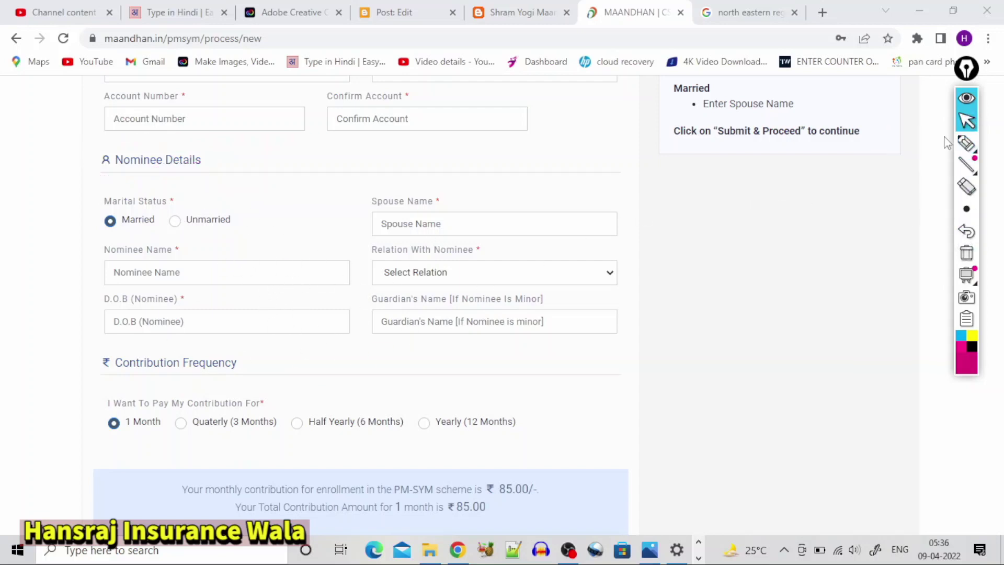
pyautogui.scroll(-2, 361, 309)
pyautogui.scroll(-1, 827, 184)
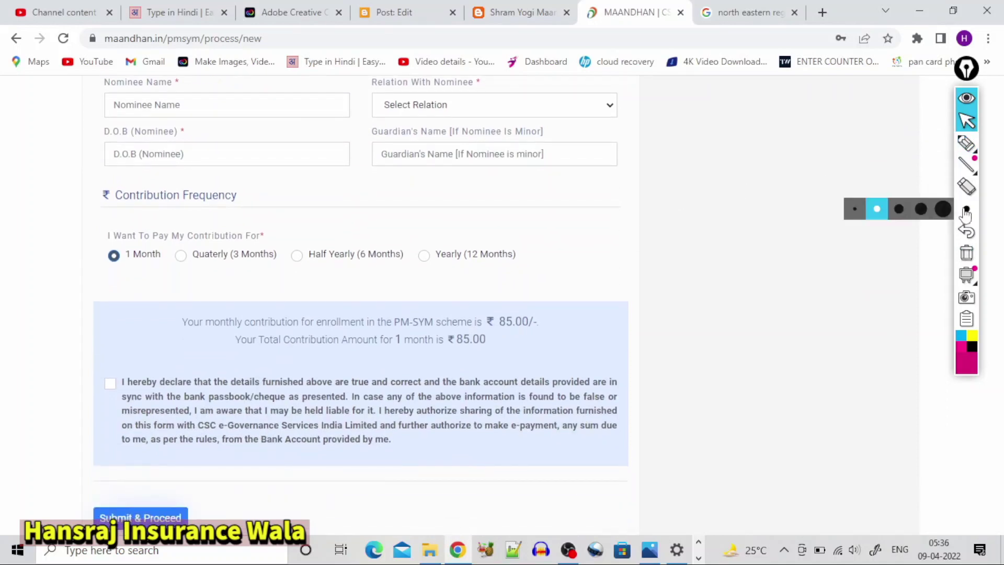
pyautogui.click(967, 143)
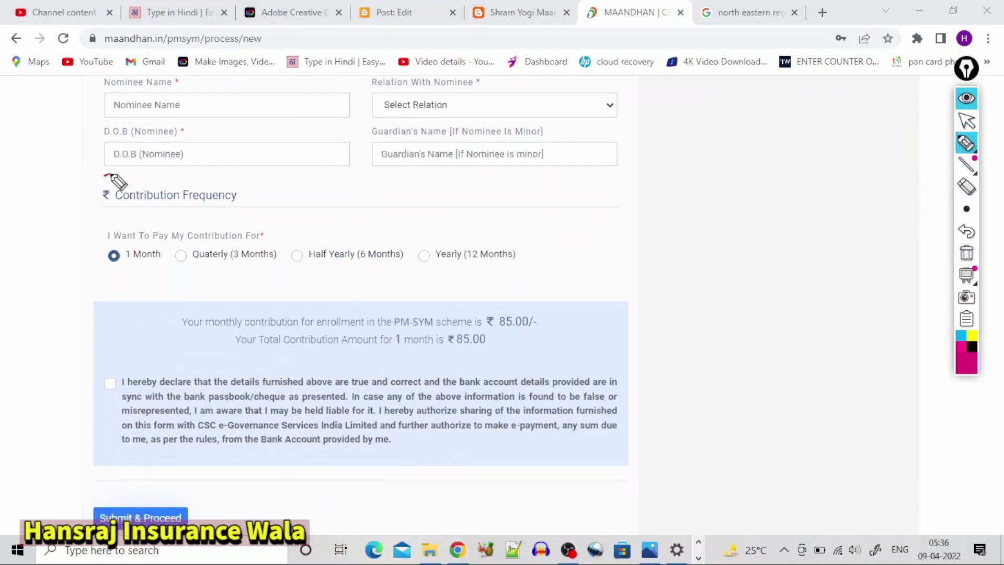
pyautogui.moveTo(110, 174); pyautogui.dragTo(129, 209)
pyautogui.moveTo(237, 170); pyautogui.dragTo(250, 209)
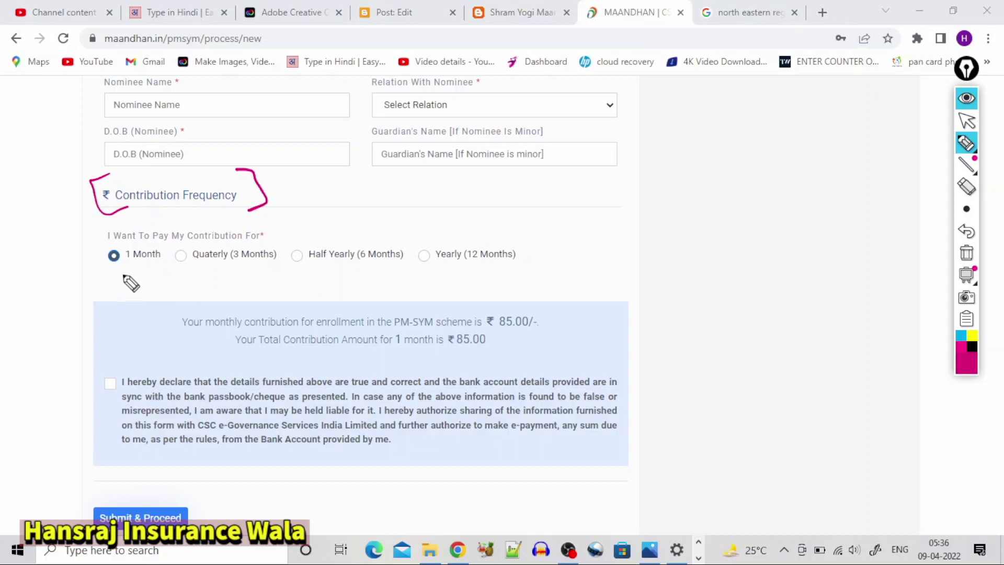
# Tick and circle the 1 Month option, tick and underline Quarterly, and underline the Half Yearly and Yearly options with the pen
pyautogui.moveTo(113, 267); pyautogui.dragTo(188, 268)
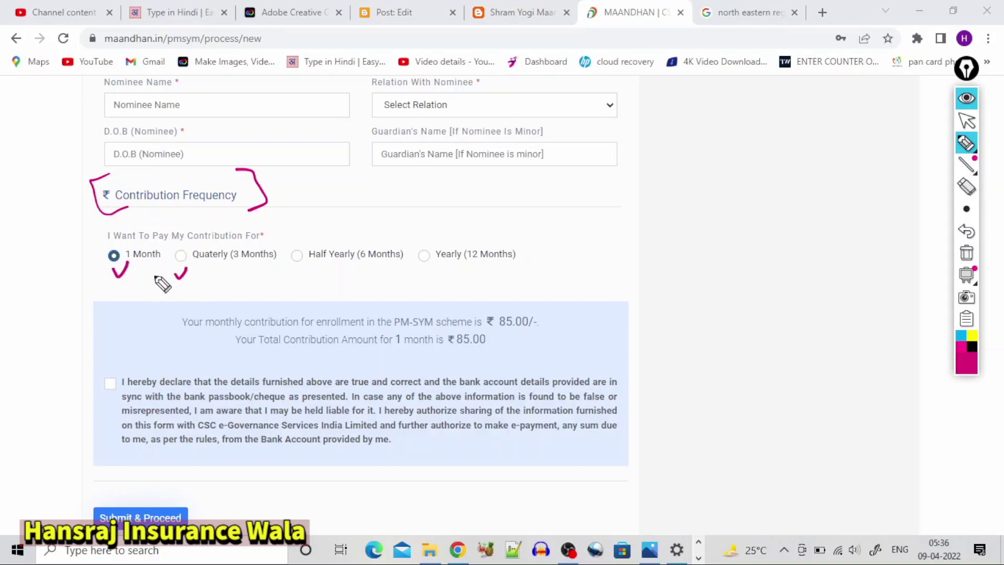
pyautogui.moveTo(117, 246)
pyautogui.mouseDown()
pyautogui.moveTo(101, 248)
pyautogui.moveTo(127, 288)
pyautogui.moveTo(156, 240)
pyautogui.moveTo(128, 232)
pyautogui.mouseUp()
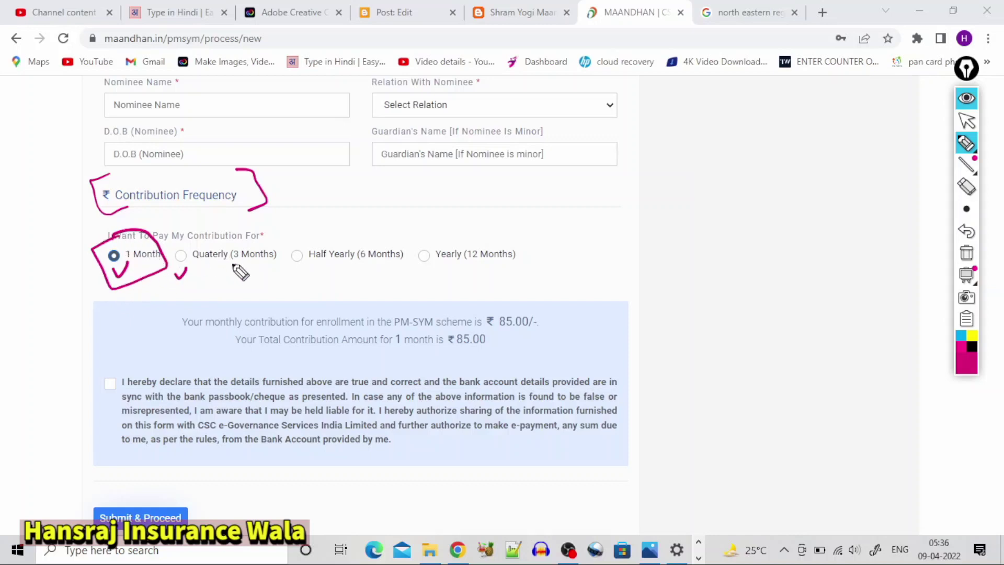
pyautogui.moveTo(202, 273); pyautogui.dragTo(258, 267)
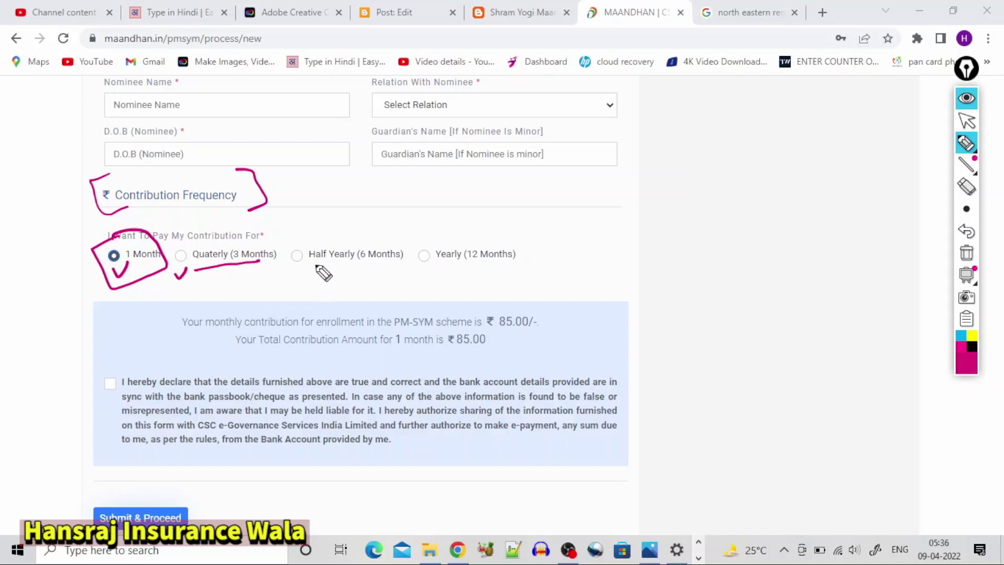
pyautogui.moveTo(296, 266); pyautogui.dragTo(361, 258)
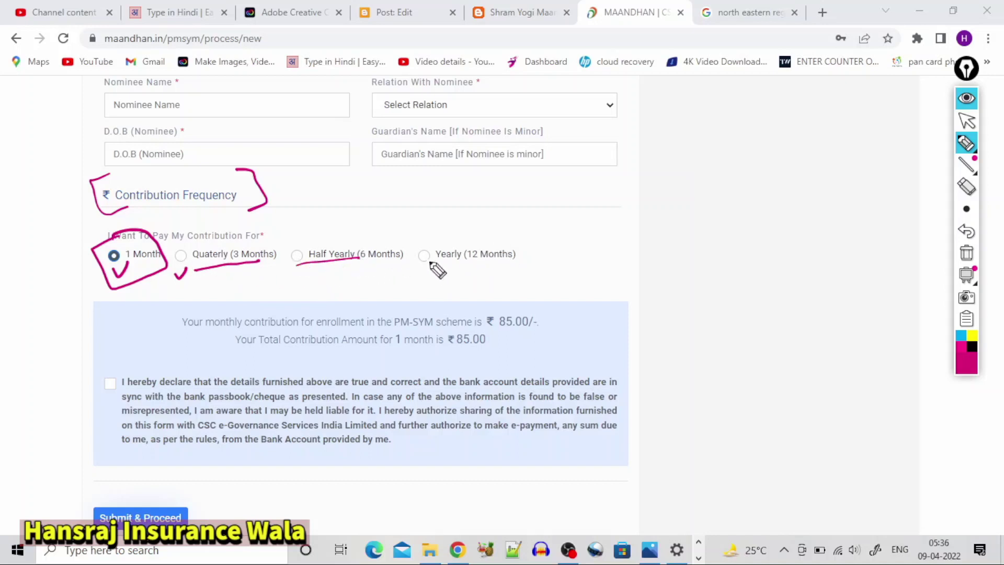
pyautogui.moveTo(431, 269); pyautogui.dragTo(461, 272)
# Box the monthly contribution amount, write a circled 26 beside it, and circle the total contribution amount with the pen
pyautogui.moveTo(493, 313)
pyautogui.mouseDown()
pyautogui.moveTo(543, 320)
pyautogui.moveTo(510, 339)
pyautogui.moveTo(497, 304)
pyautogui.mouseUp()
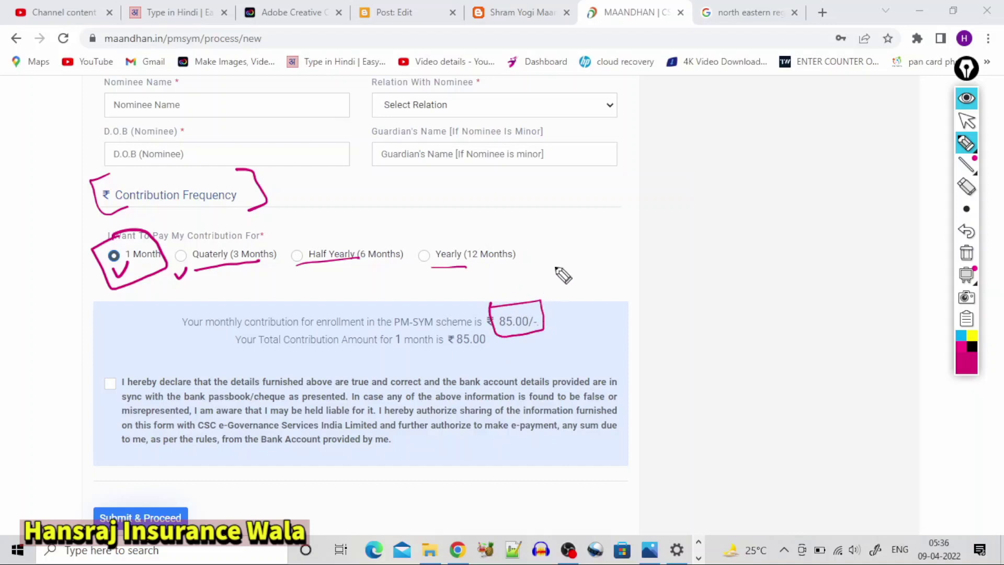
pyautogui.moveTo(552, 270)
pyautogui.mouseDown()
pyautogui.moveTo(576, 251)
pyautogui.moveTo(601, 250)
pyautogui.mouseUp()
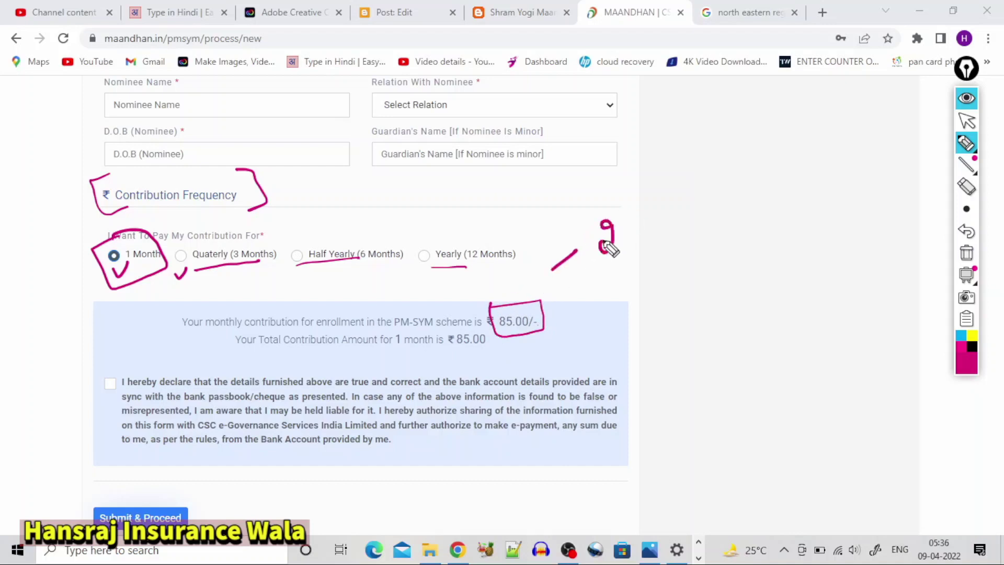
pyautogui.moveTo(620, 205)
pyautogui.mouseDown()
pyautogui.moveTo(630, 230)
pyautogui.moveTo(590, 242)
pyautogui.moveTo(635, 184)
pyautogui.moveTo(629, 197)
pyautogui.mouseUp()
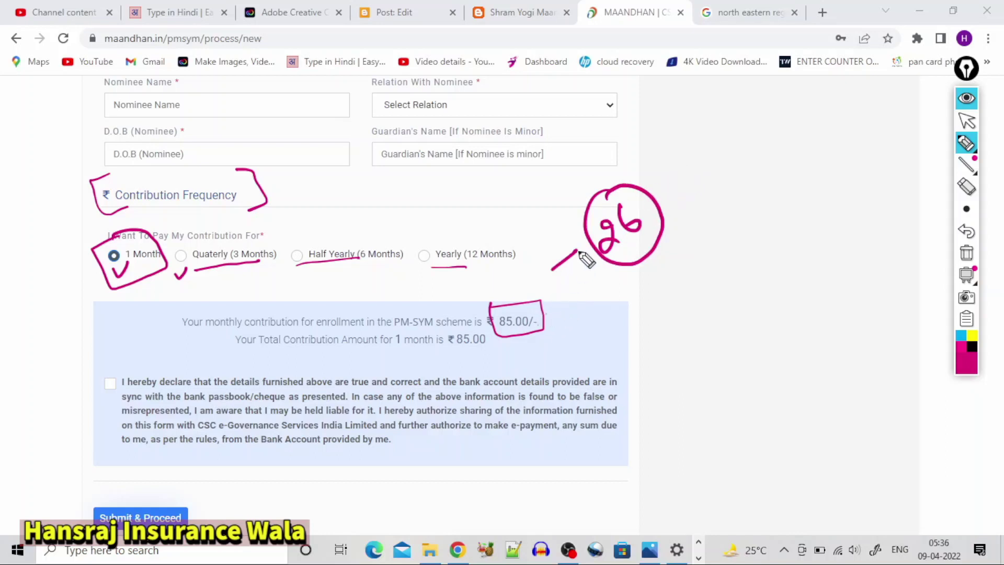
pyautogui.moveTo(494, 330)
pyautogui.mouseDown()
pyautogui.moveTo(448, 352)
pyautogui.moveTo(496, 346)
pyautogui.mouseUp()
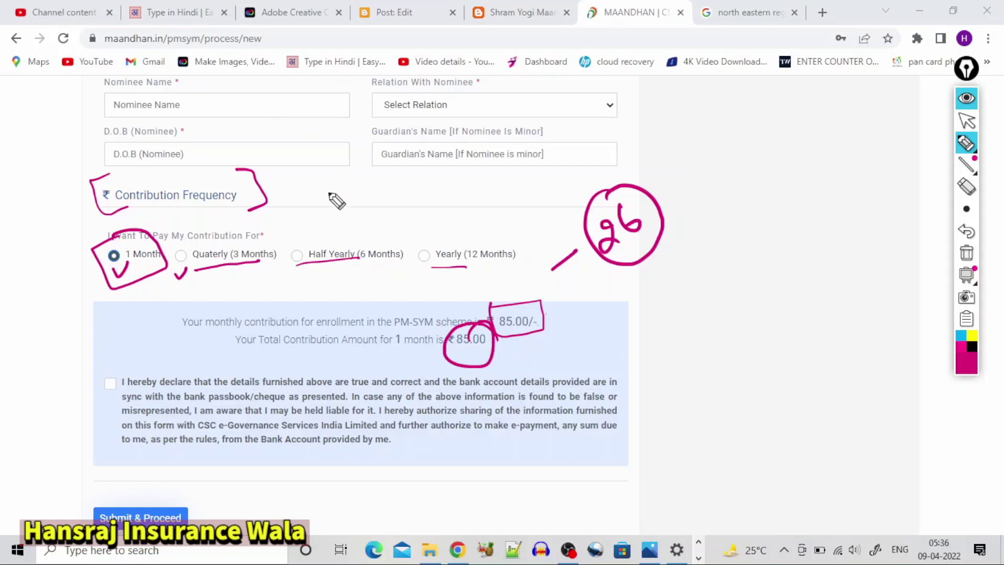
# Mark the declaration checkbox with a pen tick and circle Submit & Proceed
pyautogui.moveTo(105, 390); pyautogui.dragTo(129, 373)
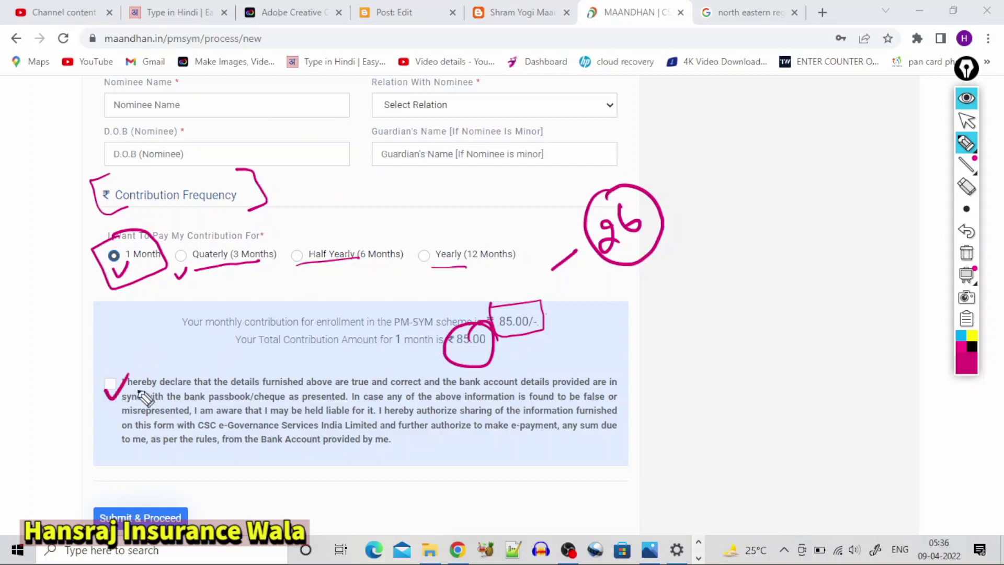
pyautogui.moveTo(164, 497); pyautogui.dragTo(103, 497)
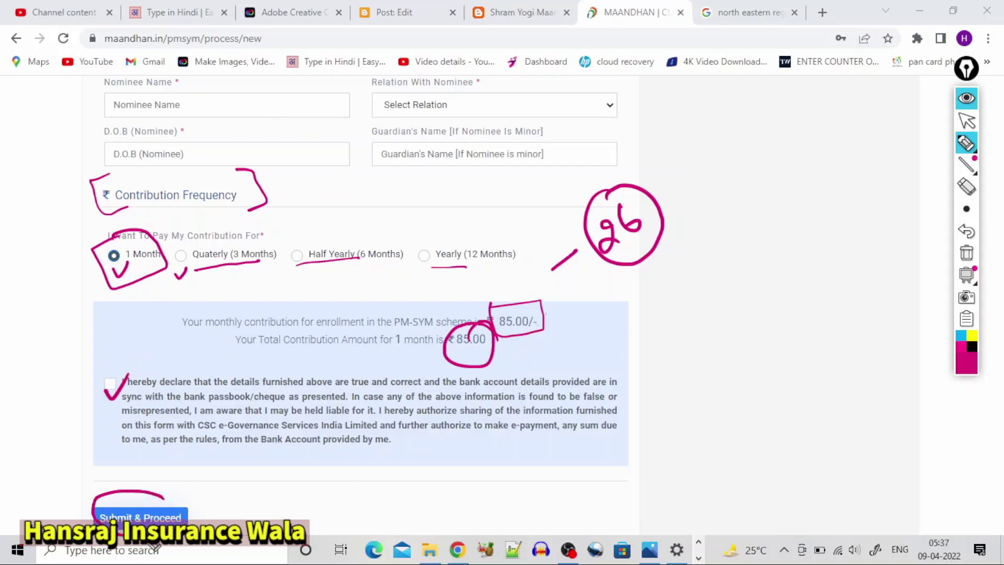
pyautogui.moveTo(156, 523); pyautogui.dragTo(180, 511)
pyautogui.moveTo(146, 479)
pyautogui.mouseDown()
pyautogui.moveTo(210, 447)
pyautogui.moveTo(188, 472)
pyautogui.mouseUp()
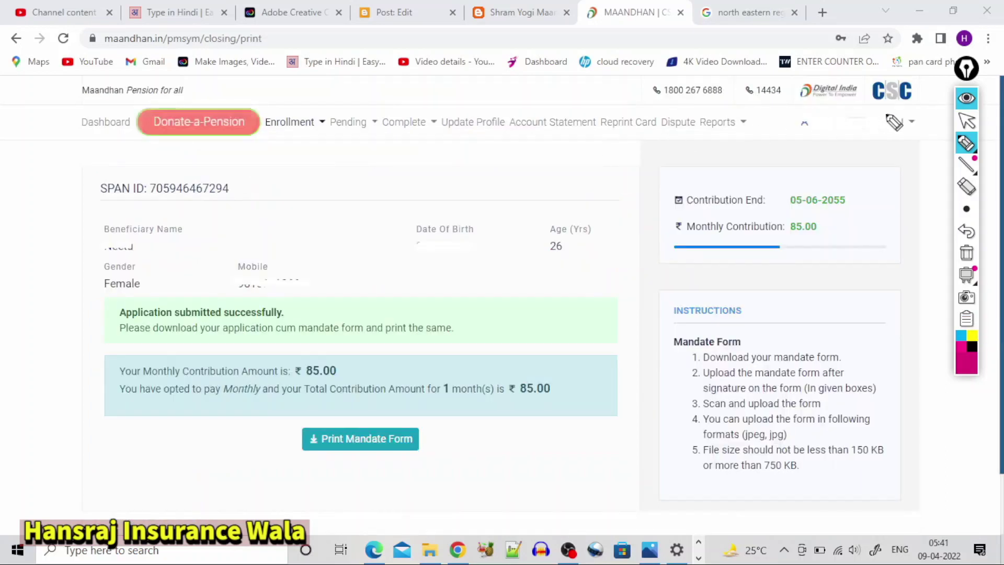
# Draw a pen outline around Print Mandate Form on the application submitted page
pyautogui.click(967, 143)
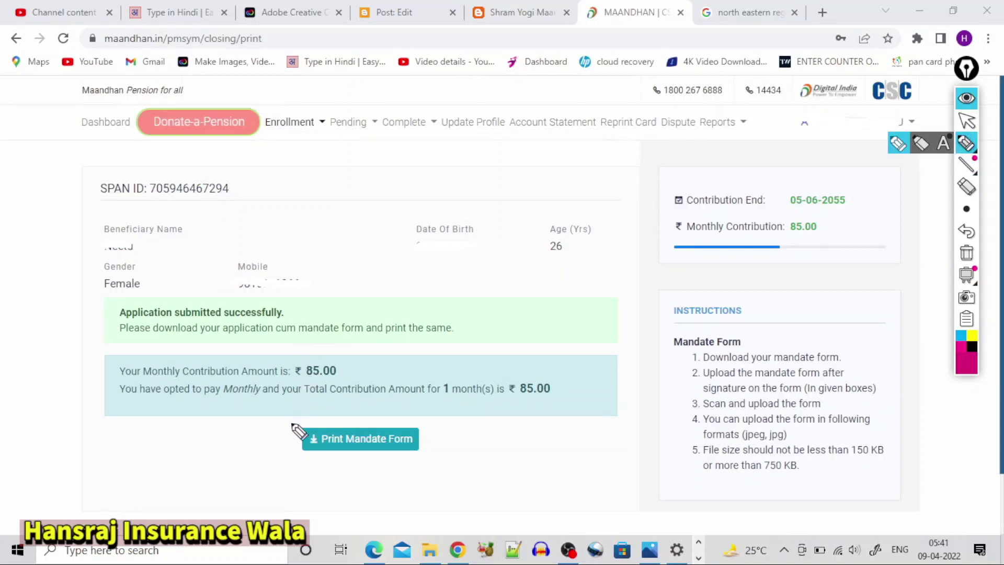
pyautogui.moveTo(290, 462)
pyautogui.mouseDown()
pyautogui.moveTo(288, 441)
pyautogui.moveTo(334, 414)
pyautogui.moveTo(431, 419)
pyautogui.moveTo(410, 464)
pyautogui.moveTo(257, 470)
pyautogui.moveTo(286, 443)
pyautogui.moveTo(302, 463)
pyautogui.mouseUp()
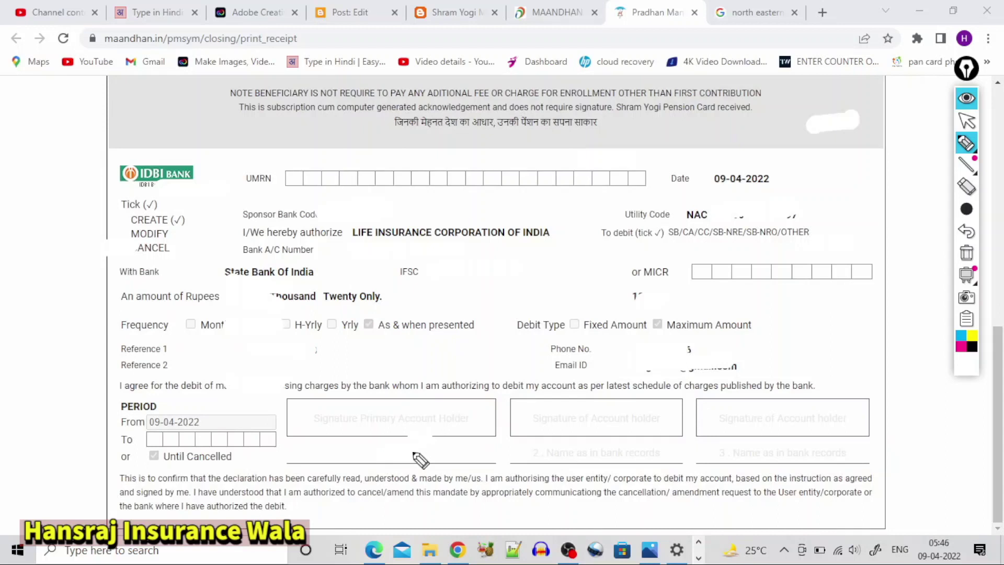
# Set the pen to magenta with medium thickness and box the three account holder signature fields on the mandate form
pyautogui.click(965, 347)
pyautogui.click(939, 281)
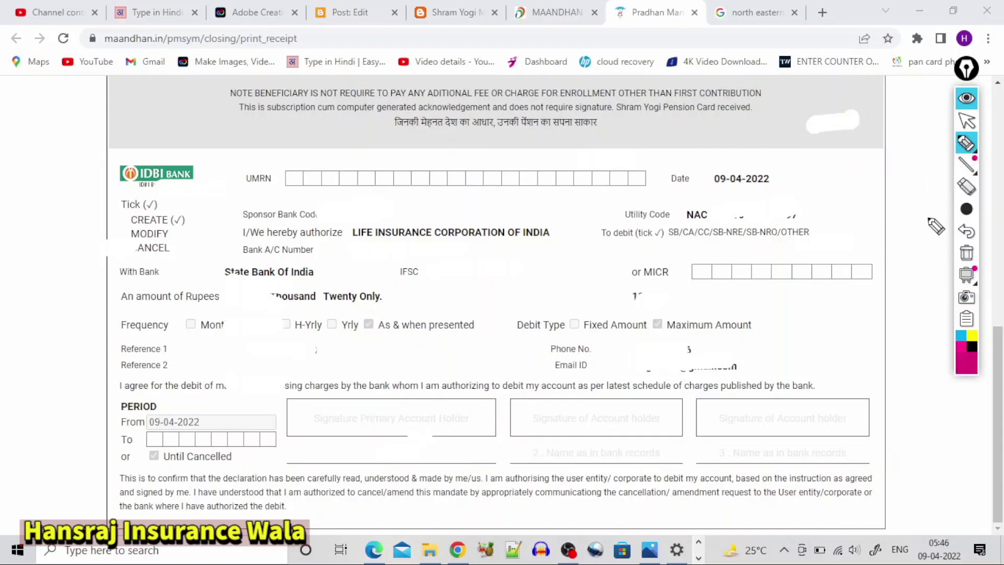
pyautogui.click(967, 209)
pyautogui.click(898, 206)
pyautogui.moveTo(365, 397)
pyautogui.mouseDown()
pyautogui.moveTo(348, 434)
pyautogui.moveTo(434, 431)
pyautogui.moveTo(402, 400)
pyautogui.moveTo(388, 404)
pyautogui.mouseUp()
pyautogui.moveTo(555, 396)
pyautogui.mouseDown()
pyautogui.moveTo(538, 417)
pyautogui.moveTo(602, 424)
pyautogui.moveTo(605, 386)
pyautogui.moveTo(535, 396)
pyautogui.mouseUp()
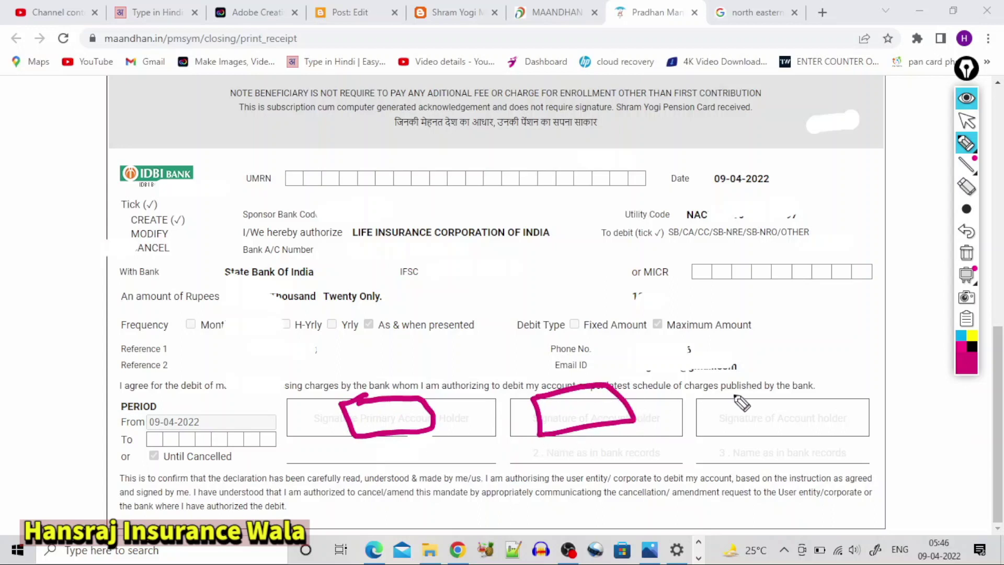
pyautogui.moveTo(732, 396)
pyautogui.mouseDown()
pyautogui.moveTo(785, 430)
pyautogui.moveTo(823, 402)
pyautogui.moveTo(724, 393)
pyautogui.mouseUp()
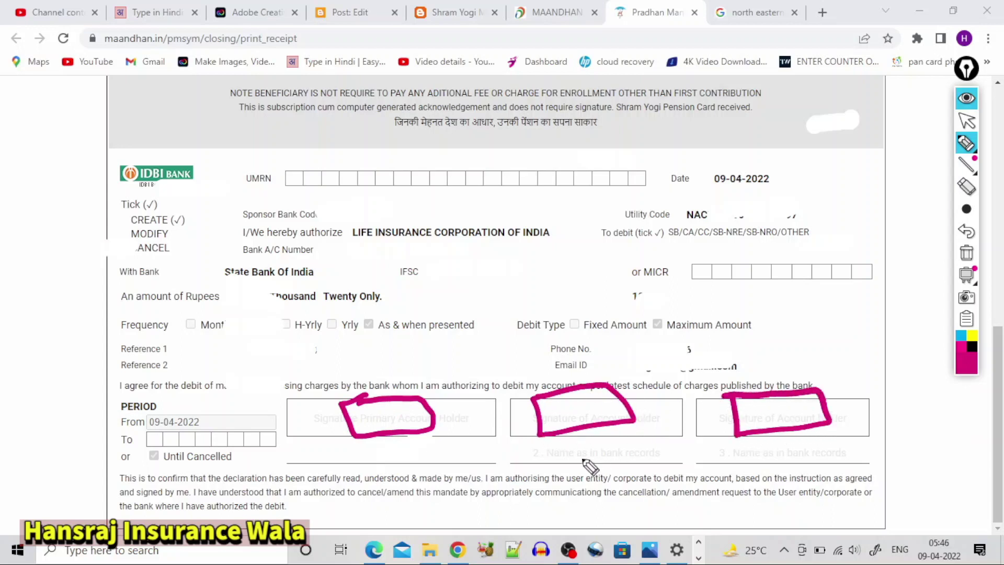
# Handwrite name placeholders on the second and third bank record name lines and tick all three signature boxes
pyautogui.moveTo(557, 449)
pyautogui.mouseDown()
pyautogui.moveTo(578, 458)
pyautogui.moveTo(627, 444)
pyautogui.mouseUp()
pyautogui.moveTo(745, 455)
pyautogui.mouseDown()
pyautogui.moveTo(787, 449)
pyautogui.moveTo(816, 471)
pyautogui.moveTo(826, 449)
pyautogui.mouseUp()
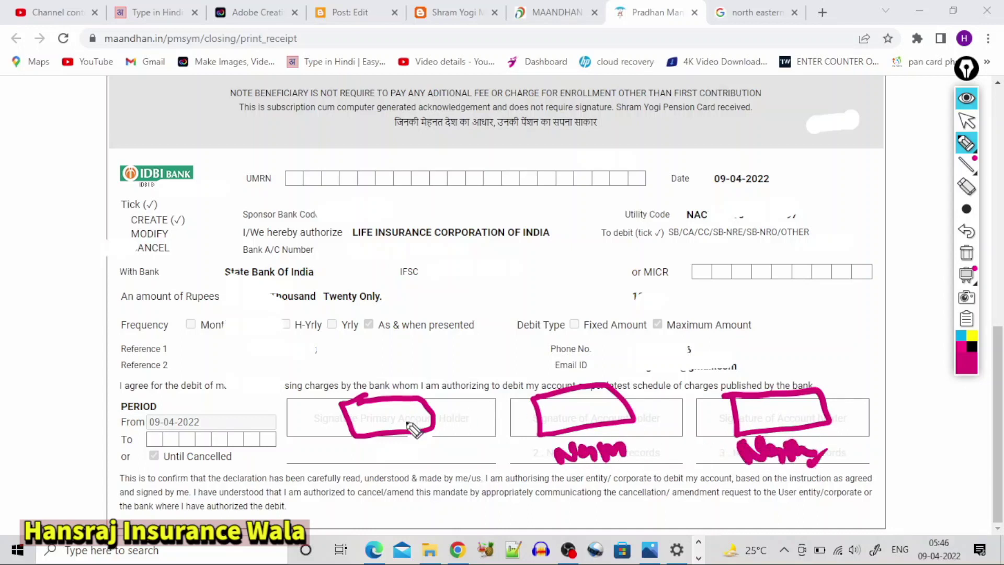
pyautogui.moveTo(403, 419)
pyautogui.mouseDown()
pyautogui.moveTo(422, 428)
pyautogui.moveTo(452, 382)
pyautogui.mouseUp()
pyautogui.moveTo(565, 404)
pyautogui.mouseDown()
pyautogui.moveTo(578, 416)
pyautogui.moveTo(619, 373)
pyautogui.mouseUp()
pyautogui.moveTo(741, 409); pyautogui.dragTo(795, 386)
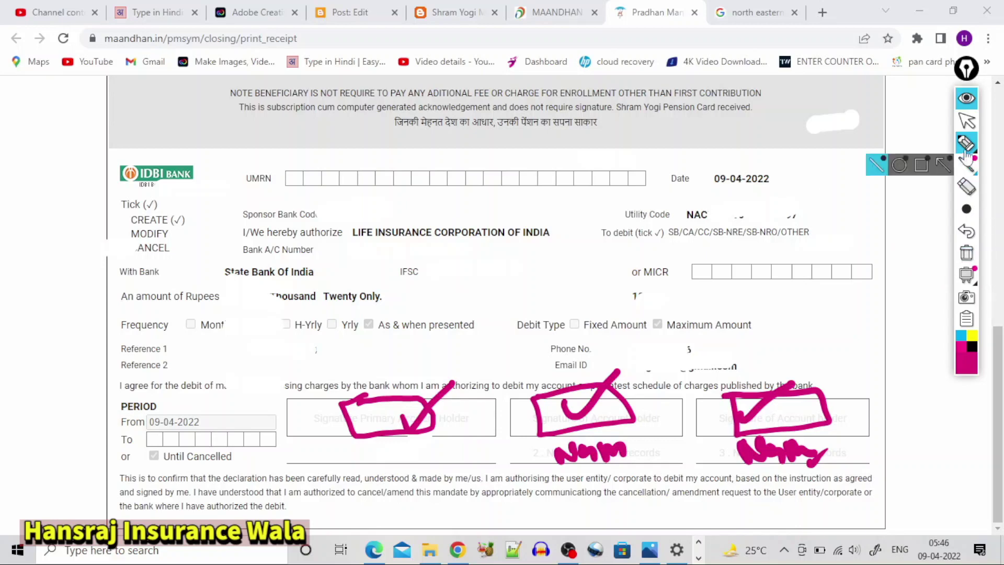
# Return to the MAANDHAN enrollment page and circle the Upload File section with the pen
pyautogui.click(967, 121)
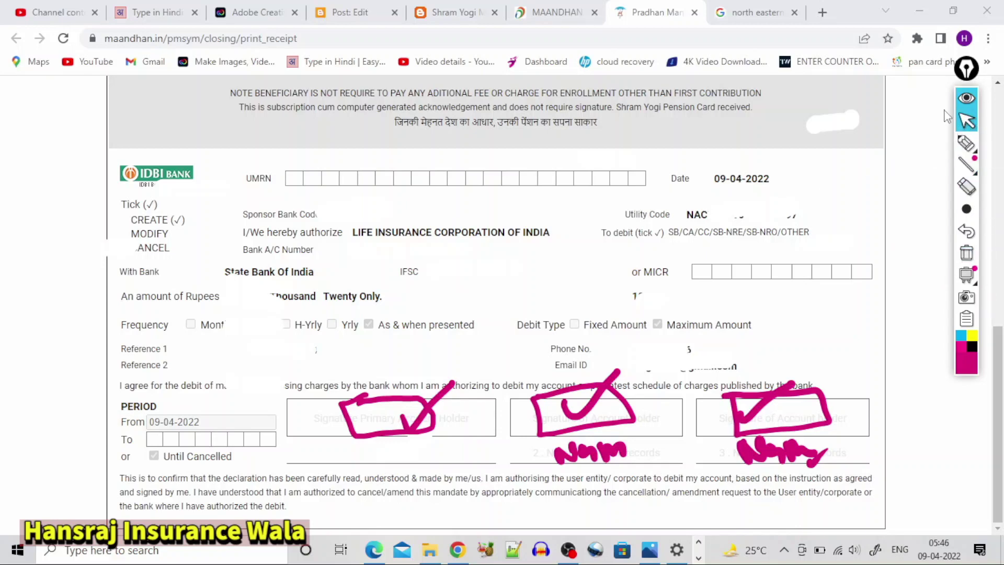
pyautogui.click(556, 12)
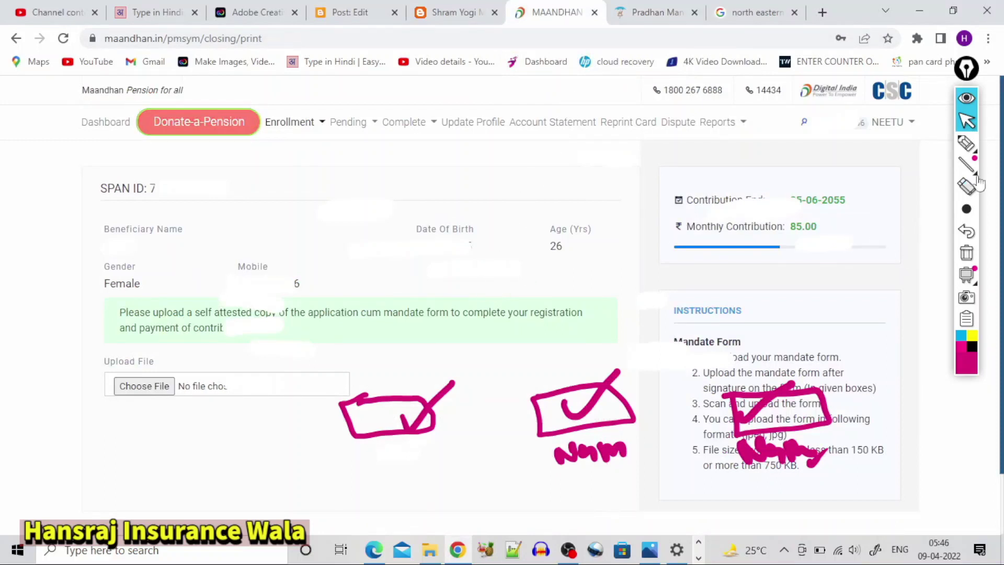
pyautogui.click(966, 142)
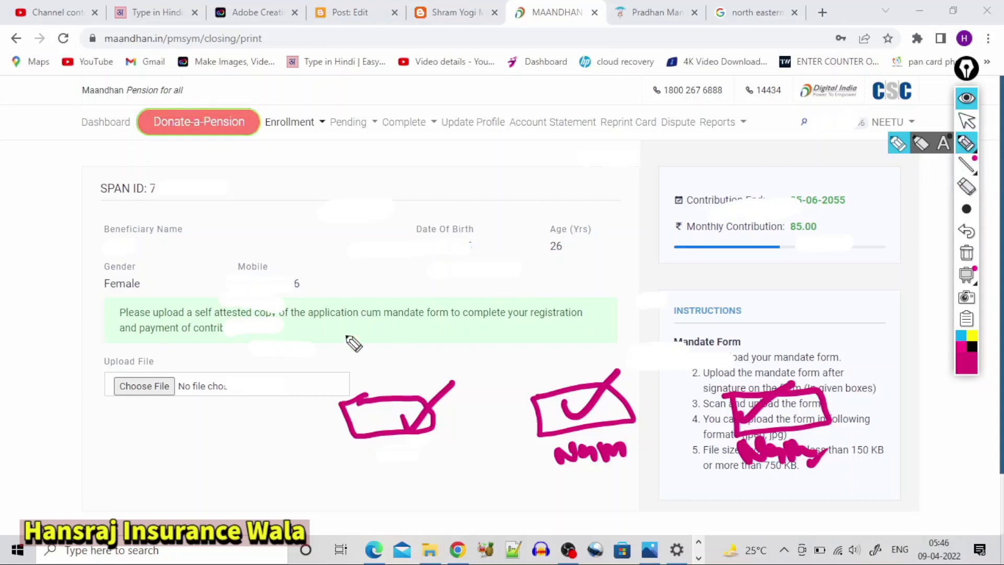
pyautogui.moveTo(123, 343)
pyautogui.mouseDown()
pyautogui.moveTo(85, 359)
pyautogui.moveTo(148, 425)
pyautogui.moveTo(359, 397)
pyautogui.moveTo(298, 354)
pyautogui.moveTo(124, 343)
pyautogui.mouseUp()
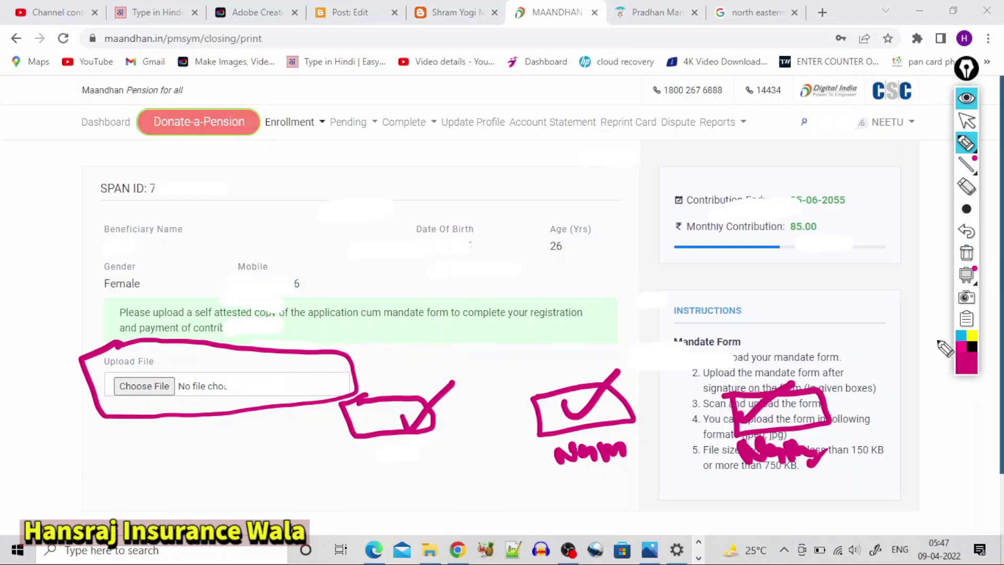
# Underline 750 KB, outline the file size instruction, and handwrite the JPG format note beside the mandate form instructions
pyautogui.moveTo(762, 478); pyautogui.dragTo(826, 472)
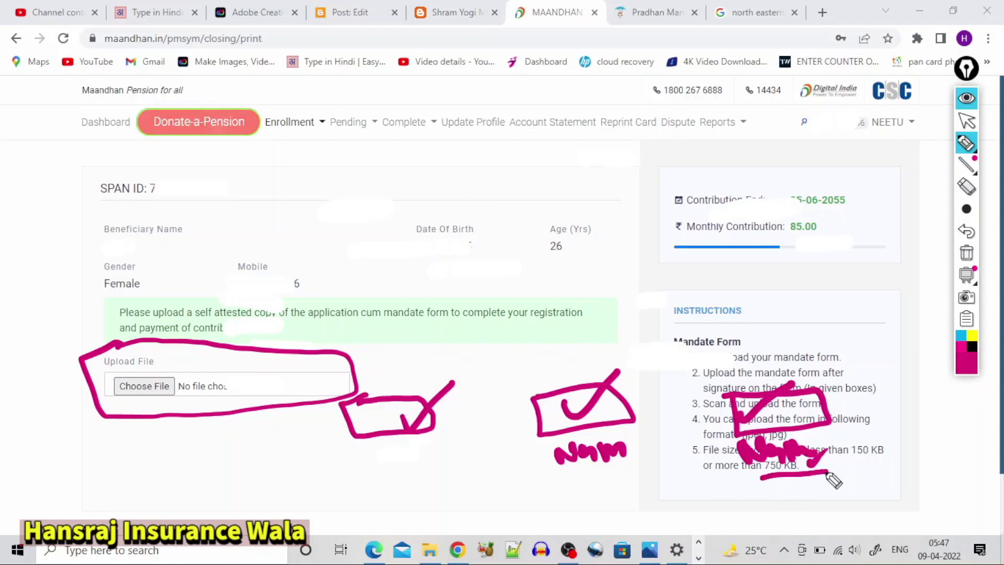
pyautogui.moveTo(686, 433)
pyautogui.mouseDown()
pyautogui.moveTo(682, 459)
pyautogui.moveTo(730, 499)
pyautogui.mouseUp()
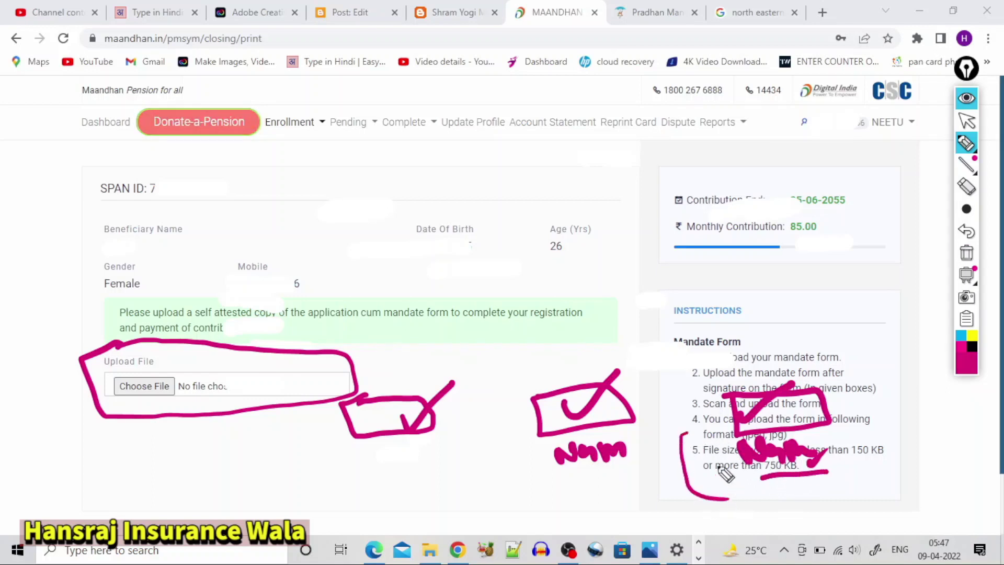
pyautogui.moveTo(692, 454)
pyautogui.mouseDown()
pyautogui.moveTo(879, 431)
pyautogui.moveTo(863, 477)
pyautogui.moveTo(730, 504)
pyautogui.mouseUp()
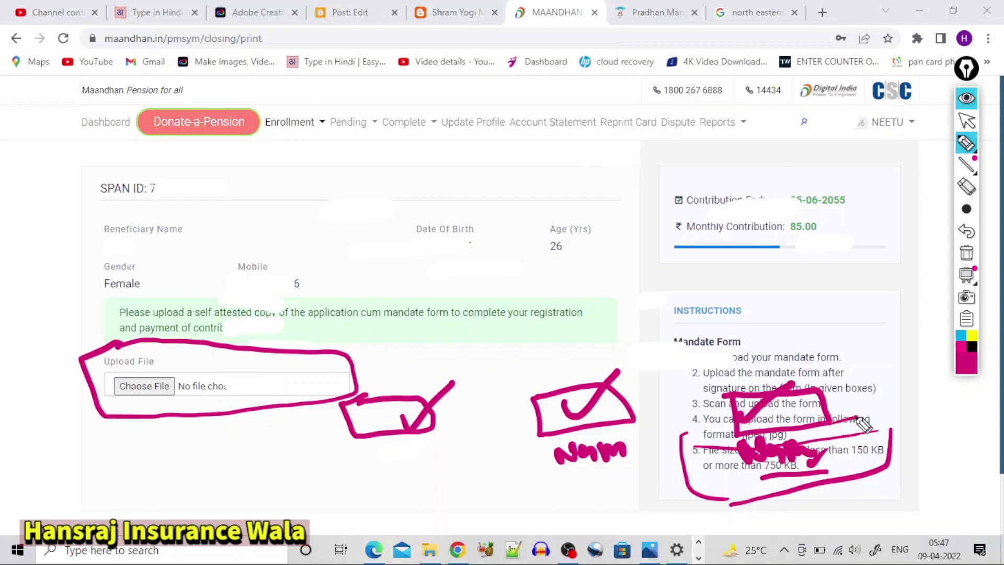
pyautogui.moveTo(873, 331)
pyautogui.mouseDown()
pyautogui.moveTo(851, 367)
pyautogui.moveTo(906, 329)
pyautogui.mouseUp()
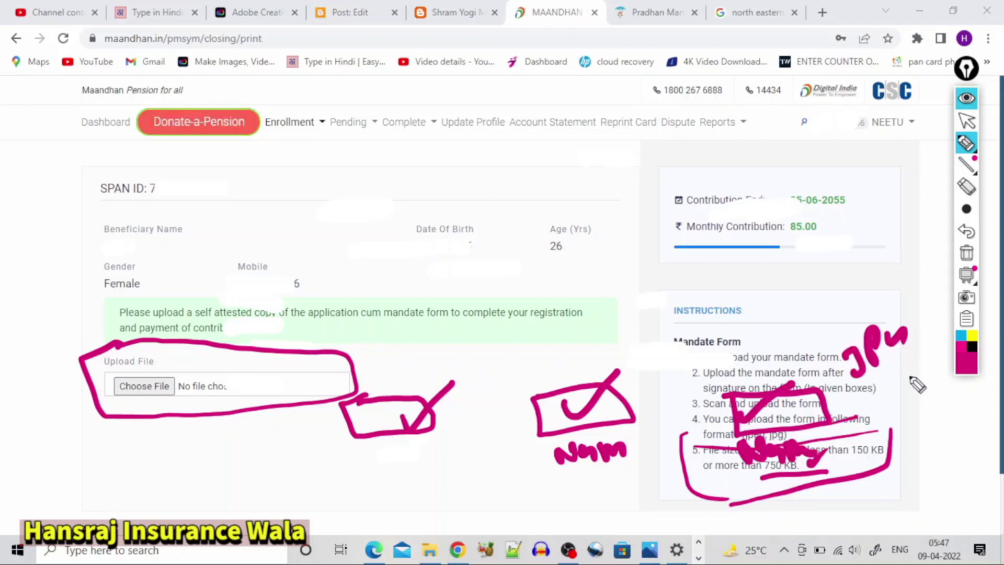
pyautogui.moveTo(898, 388)
pyautogui.mouseDown()
pyautogui.moveTo(908, 400)
pyautogui.moveTo(915, 380)
pyautogui.moveTo(914, 426)
pyautogui.mouseUp()
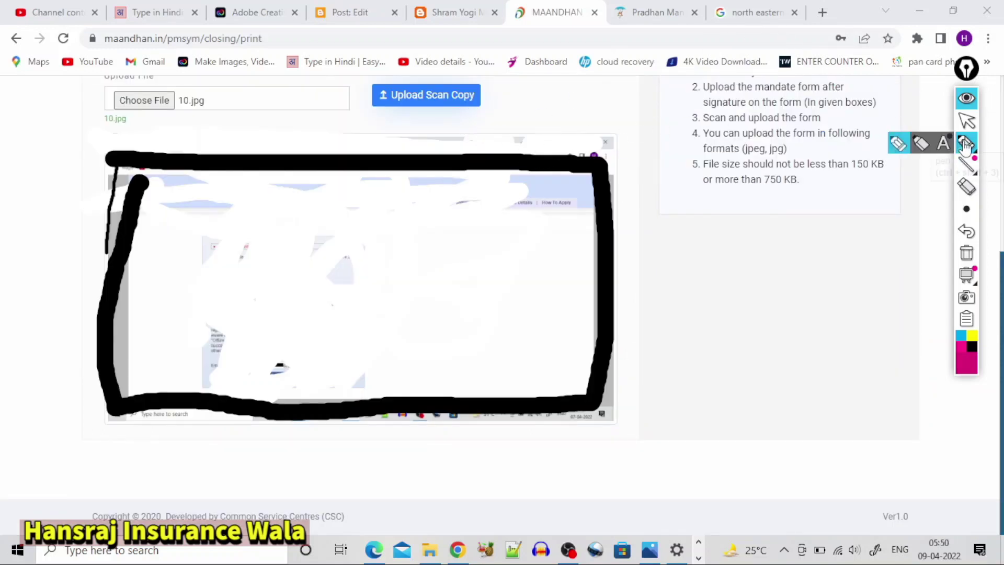
# Draw arrows to the scanned form preview and the Upload Scan Copy button, outline the button, and upload the scanned mandate form 10.jpg
pyautogui.moveTo(487, 184); pyautogui.dragTo(542, 113)
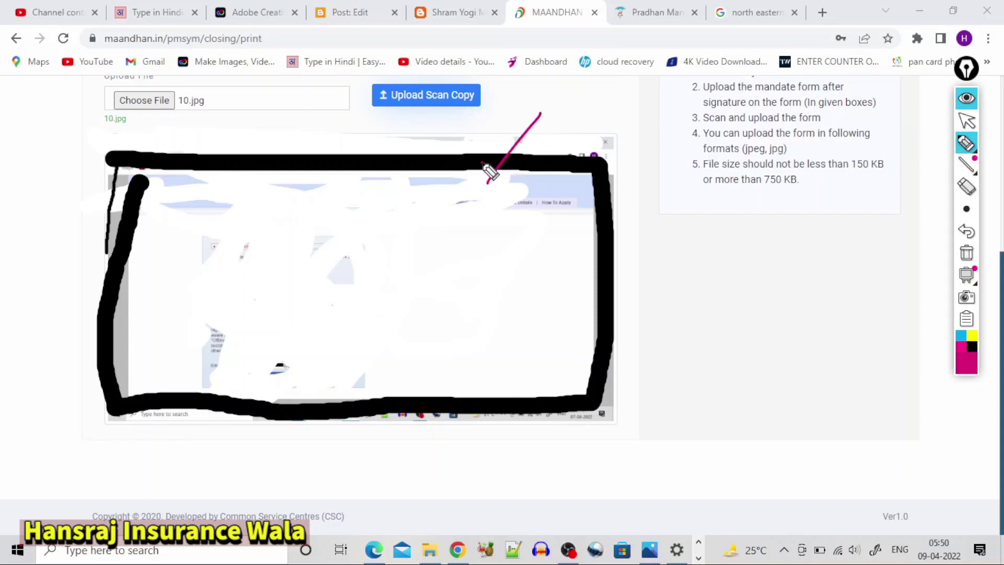
pyautogui.moveTo(480, 161); pyautogui.dragTo(513, 166)
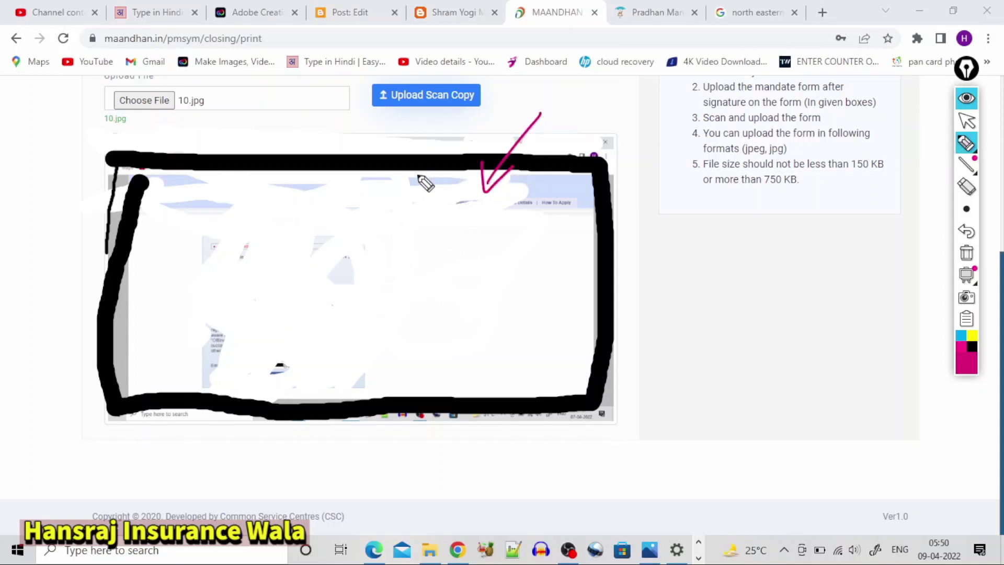
pyautogui.moveTo(394, 119)
pyautogui.mouseDown()
pyautogui.moveTo(478, 110)
pyautogui.moveTo(476, 74)
pyautogui.moveTo(366, 98)
pyautogui.mouseUp()
pyautogui.moveTo(483, 85); pyautogui.dragTo(478, 96)
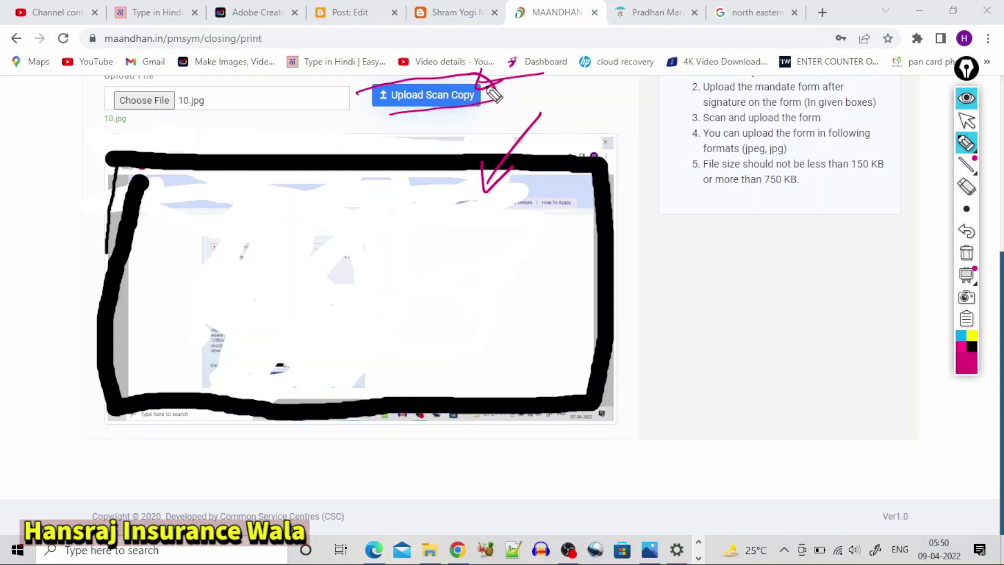
pyautogui.click(453, 103)
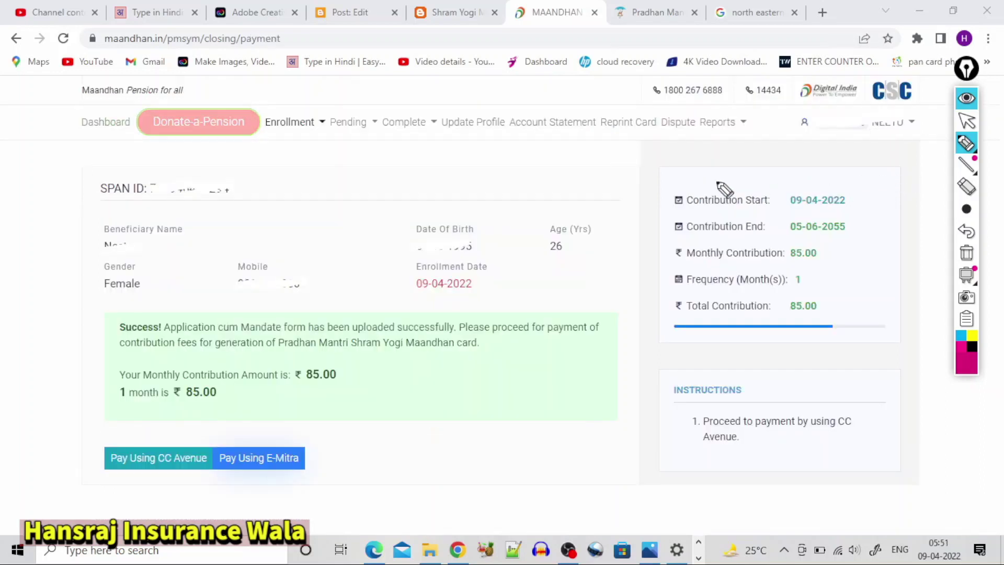
# Circle the CC Avenue and E-Mitra payment options with the pen, and return to the normal cursor to proceed with CC Avenue
pyautogui.click(964, 144)
pyautogui.moveTo(106, 432)
pyautogui.mouseDown()
pyautogui.moveTo(101, 463)
pyautogui.moveTo(130, 484)
pyautogui.moveTo(140, 428)
pyautogui.moveTo(306, 419)
pyautogui.moveTo(328, 467)
pyautogui.moveTo(259, 487)
pyautogui.moveTo(164, 494)
pyautogui.moveTo(134, 484)
pyautogui.mouseUp()
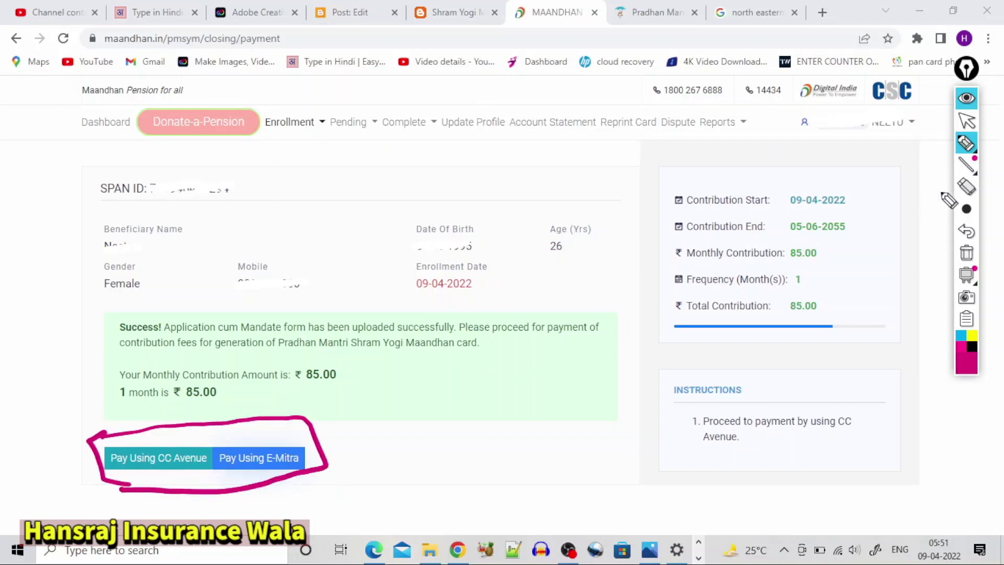
pyautogui.click(966, 122)
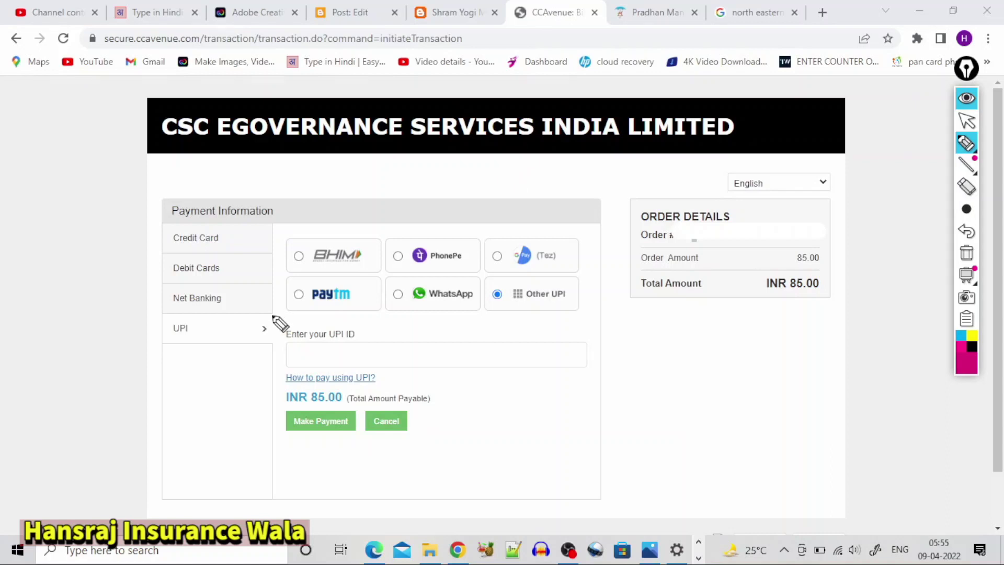
# Circle UPI and the INR 85.00 total amount, tick below the WhatsApp option, and mark the Make Payment button
pyautogui.moveTo(191, 312)
pyautogui.mouseDown()
pyautogui.moveTo(179, 352)
pyautogui.moveTo(180, 334)
pyautogui.mouseUp()
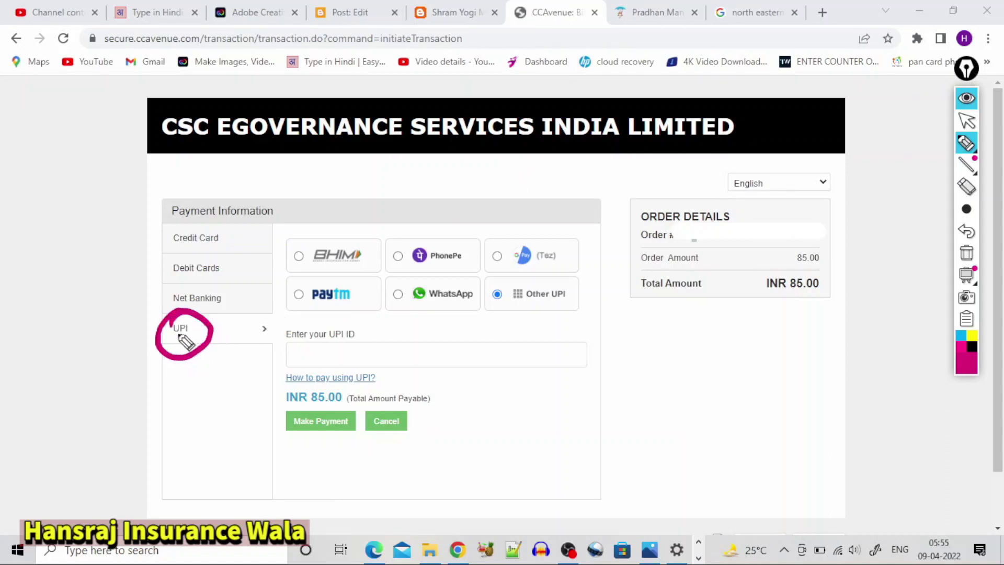
pyautogui.moveTo(445, 321); pyautogui.dragTo(467, 307)
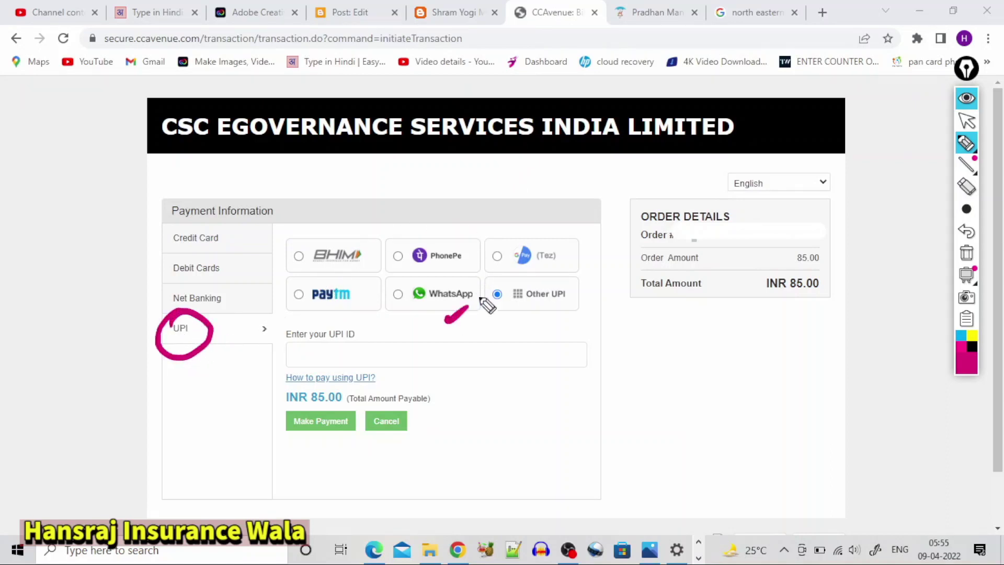
pyautogui.moveTo(823, 279)
pyautogui.mouseDown()
pyautogui.moveTo(753, 266)
pyautogui.moveTo(836, 285)
pyautogui.moveTo(824, 262)
pyautogui.mouseUp()
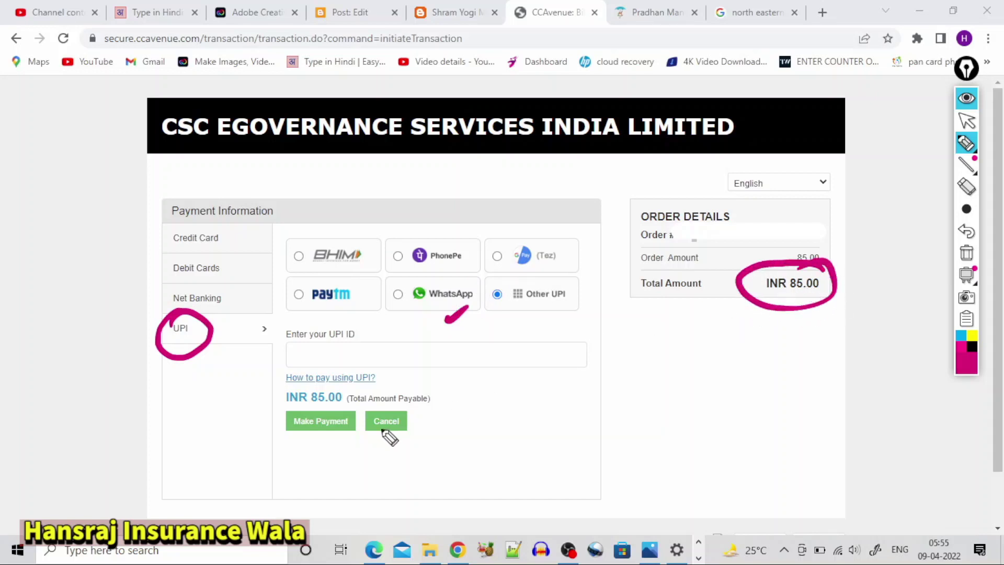
pyautogui.moveTo(358, 437); pyautogui.dragTo(383, 418)
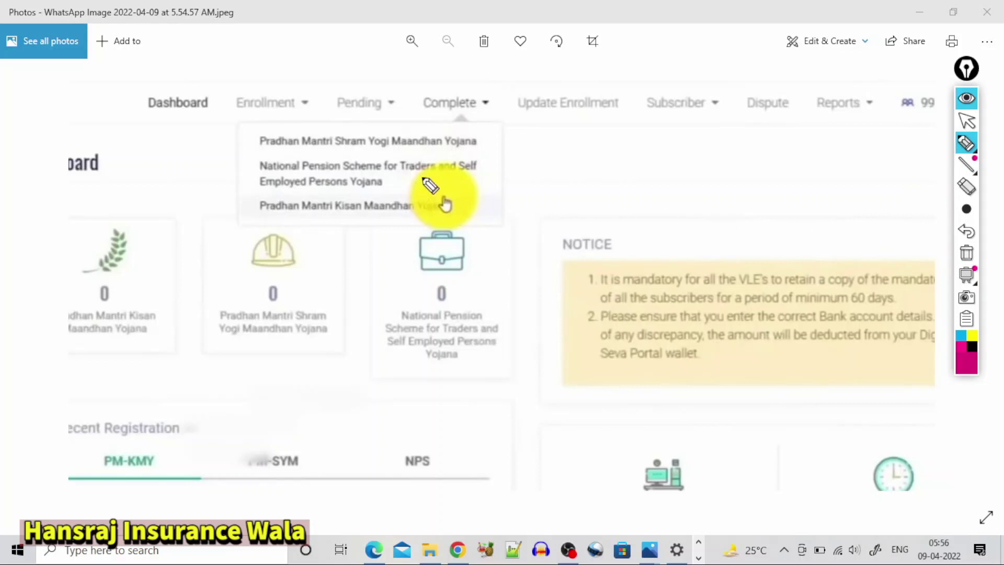
# Circle the scheme entries under Complete in the dashboard image and draw an arrow pointing at them
pyautogui.moveTo(403, 182)
pyautogui.mouseDown()
pyautogui.moveTo(409, 216)
pyautogui.moveTo(500, 214)
pyautogui.moveTo(411, 181)
pyautogui.mouseUp()
pyautogui.moveTo(473, 194); pyautogui.dragTo(543, 165)
pyautogui.moveTo(473, 171); pyautogui.dragTo(494, 214)
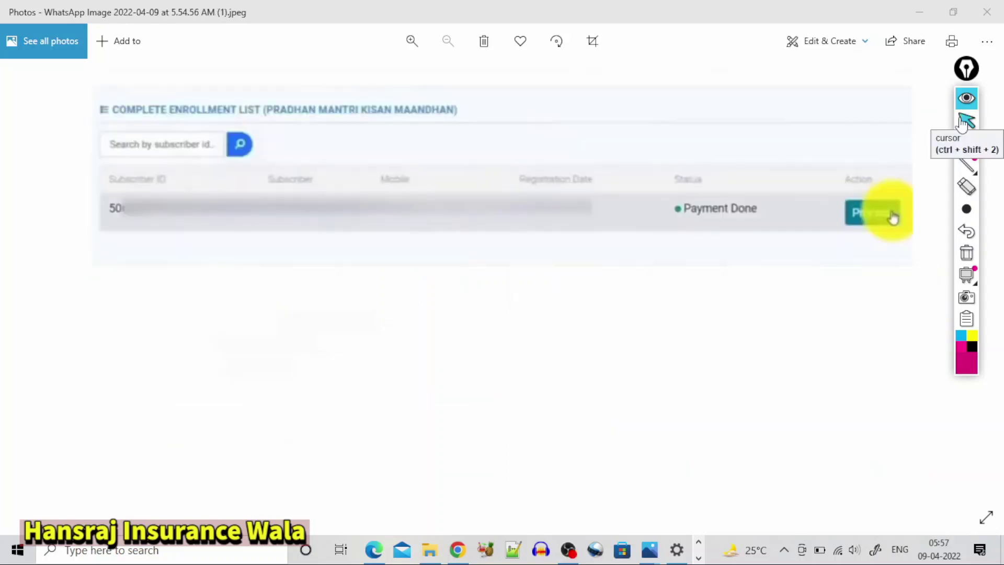
# Circle the action button on the Payment Done row of the enrollment list image and draw a pen stroke below it
pyautogui.click(967, 142)
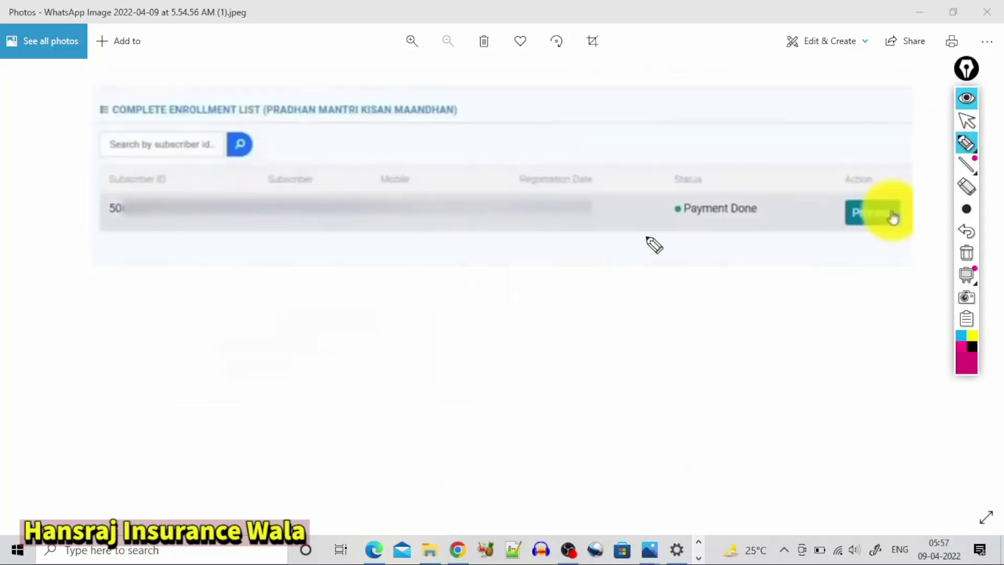
pyautogui.moveTo(836, 191)
pyautogui.mouseDown()
pyautogui.moveTo(814, 199)
pyautogui.moveTo(916, 250)
pyautogui.moveTo(908, 183)
pyautogui.moveTo(813, 200)
pyautogui.mouseUp()
pyautogui.moveTo(767, 282)
pyautogui.mouseDown()
pyautogui.moveTo(843, 230)
pyautogui.moveTo(836, 250)
pyautogui.mouseUp()
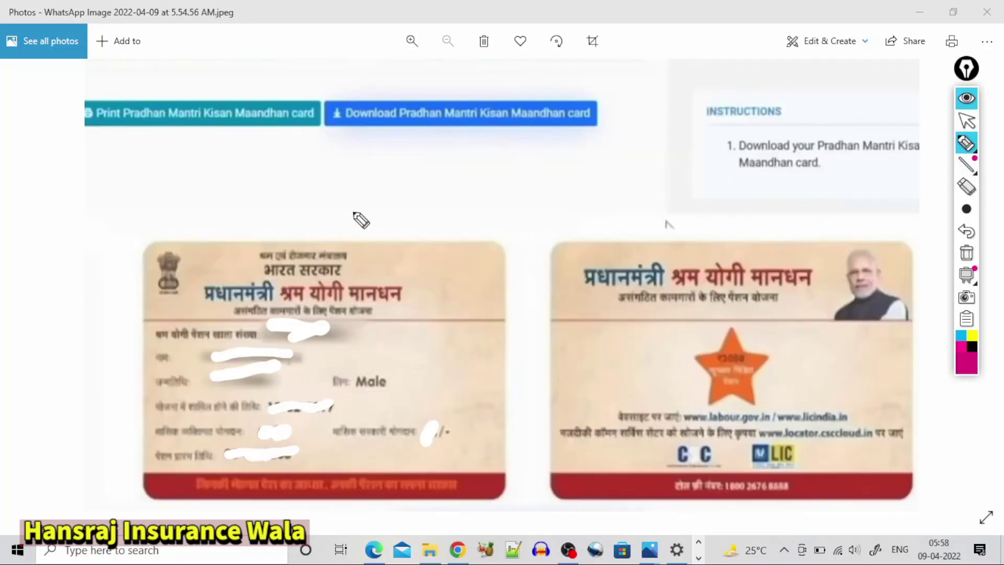
# Draw a downward arrow above both the front and back of the Shram Yogi Maandhan card and circle each arrow
pyautogui.moveTo(345, 187); pyautogui.dragTo(362, 229)
pyautogui.moveTo(383, 200); pyautogui.dragTo(369, 216)
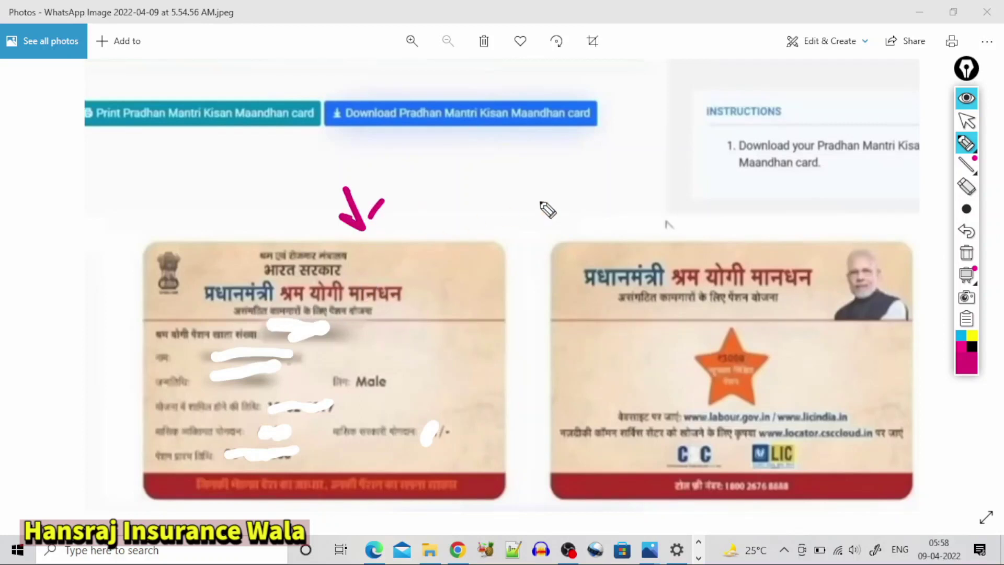
pyautogui.moveTo(628, 168); pyautogui.dragTo(656, 204)
pyautogui.moveTo(670, 184); pyautogui.dragTo(663, 195)
pyautogui.moveTo(605, 175)
pyautogui.mouseDown()
pyautogui.moveTo(621, 211)
pyautogui.moveTo(606, 170)
pyautogui.mouseUp()
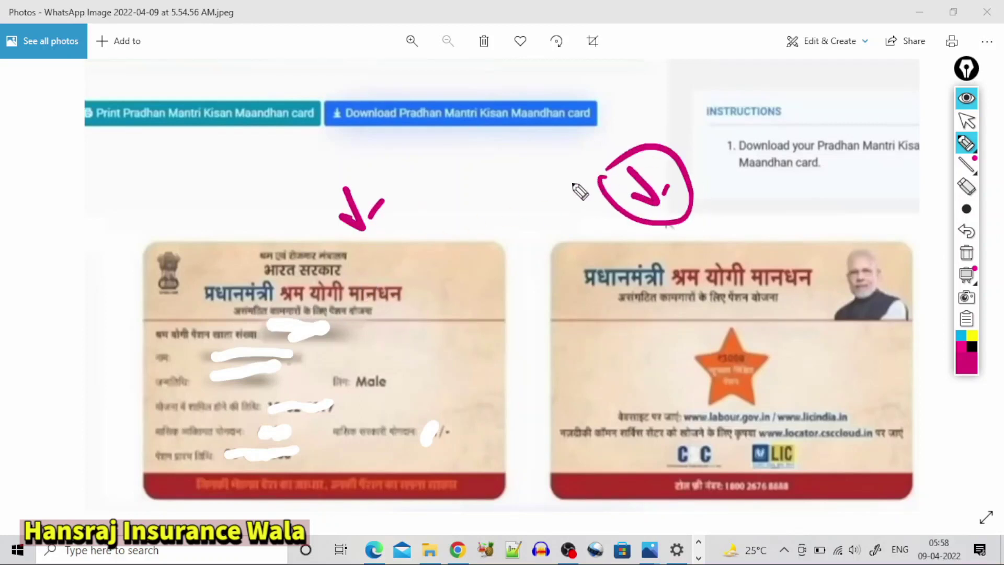
pyautogui.moveTo(359, 183)
pyautogui.mouseDown()
pyautogui.moveTo(408, 217)
pyautogui.moveTo(320, 201)
pyautogui.mouseUp()
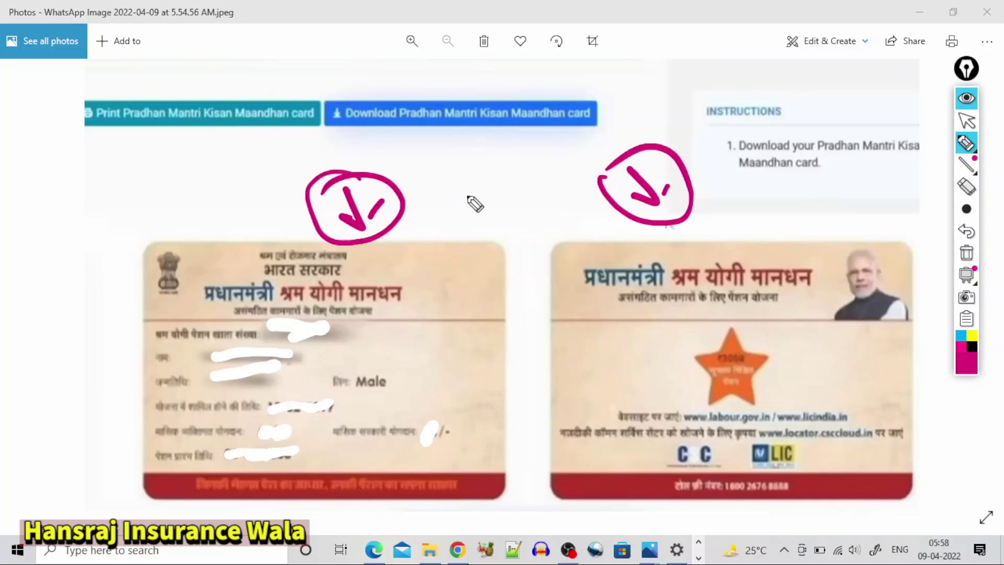
# Handwrite a short Hindi note between the two circled arrows and end it with two slanted strokes
pyautogui.moveTo(418, 166)
pyautogui.mouseDown()
pyautogui.moveTo(430, 182)
pyautogui.moveTo(450, 159)
pyautogui.mouseUp()
pyautogui.moveTo(486, 242)
pyautogui.mouseDown()
pyautogui.moveTo(481, 224)
pyautogui.moveTo(509, 202)
pyautogui.moveTo(522, 168)
pyautogui.mouseUp()
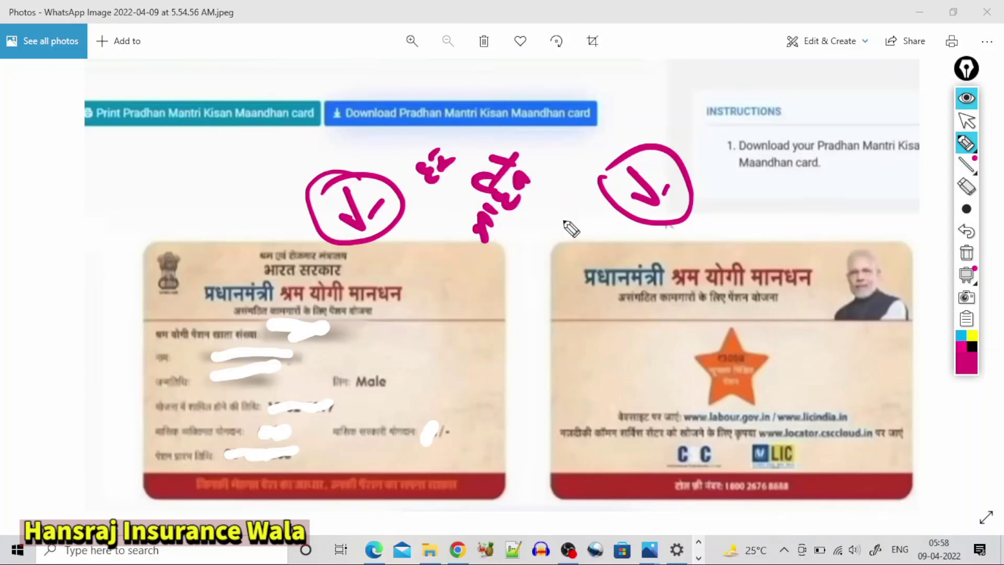
pyautogui.moveTo(522, 251); pyautogui.dragTo(543, 226)
pyautogui.moveTo(527, 254); pyautogui.dragTo(547, 228)
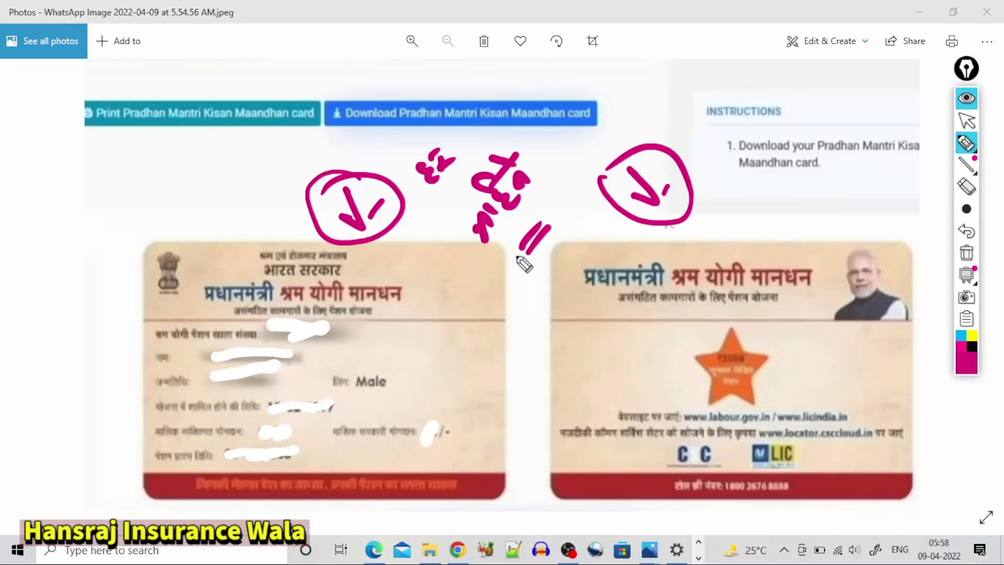
# Draw a vertical line along the front card's left edge and outline the Download Pradhan Mantri Kisan Maandhan card button
pyautogui.moveTo(142, 232); pyautogui.dragTo(152, 448)
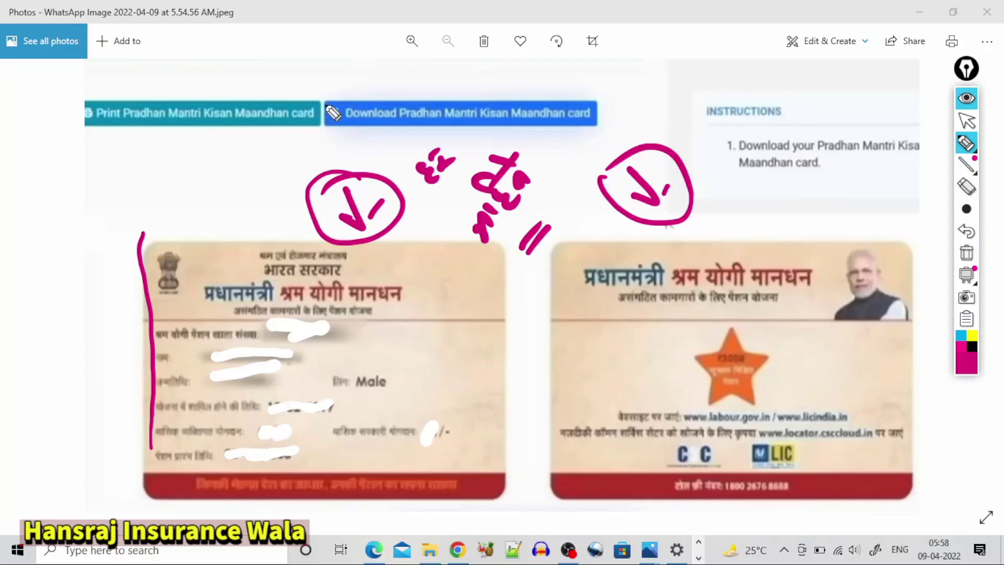
pyautogui.moveTo(330, 83)
pyautogui.mouseDown()
pyautogui.moveTo(326, 107)
pyautogui.moveTo(442, 128)
pyautogui.moveTo(560, 127)
pyautogui.moveTo(565, 73)
pyautogui.moveTo(361, 82)
pyautogui.mouseUp()
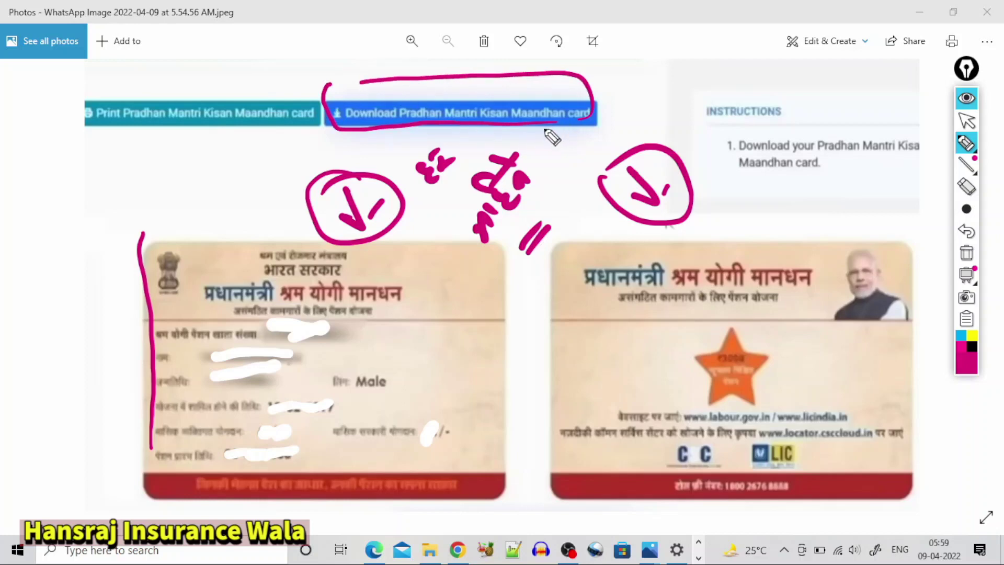